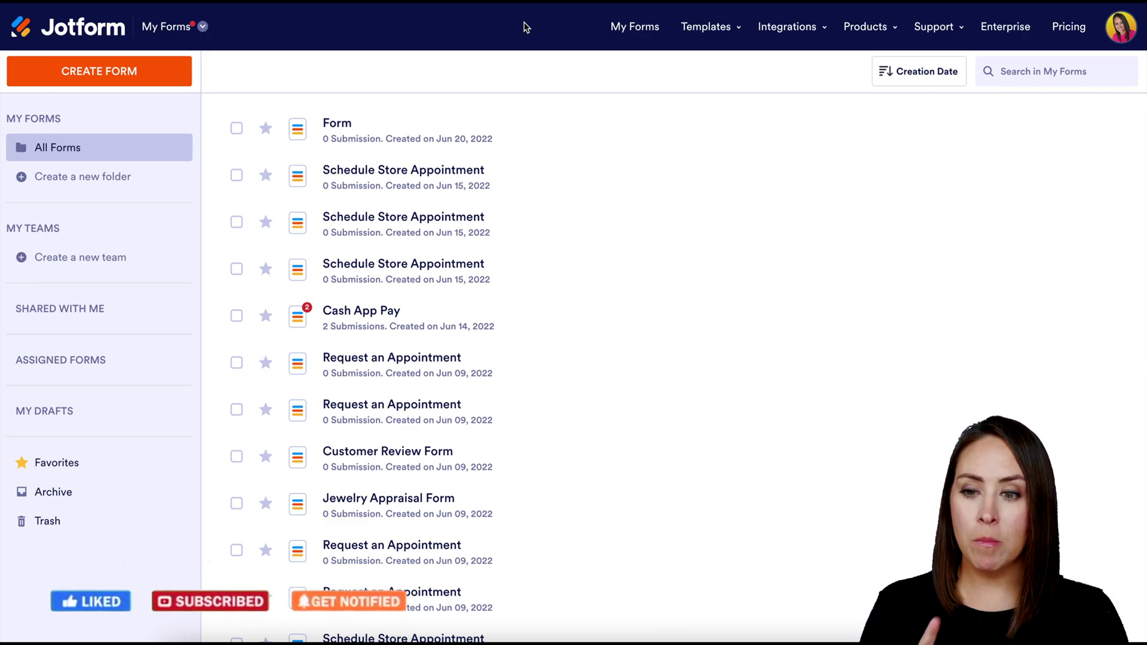
Create a new Jotform form from scratch using the Classic all-on-one-page layout
click(119, 76)
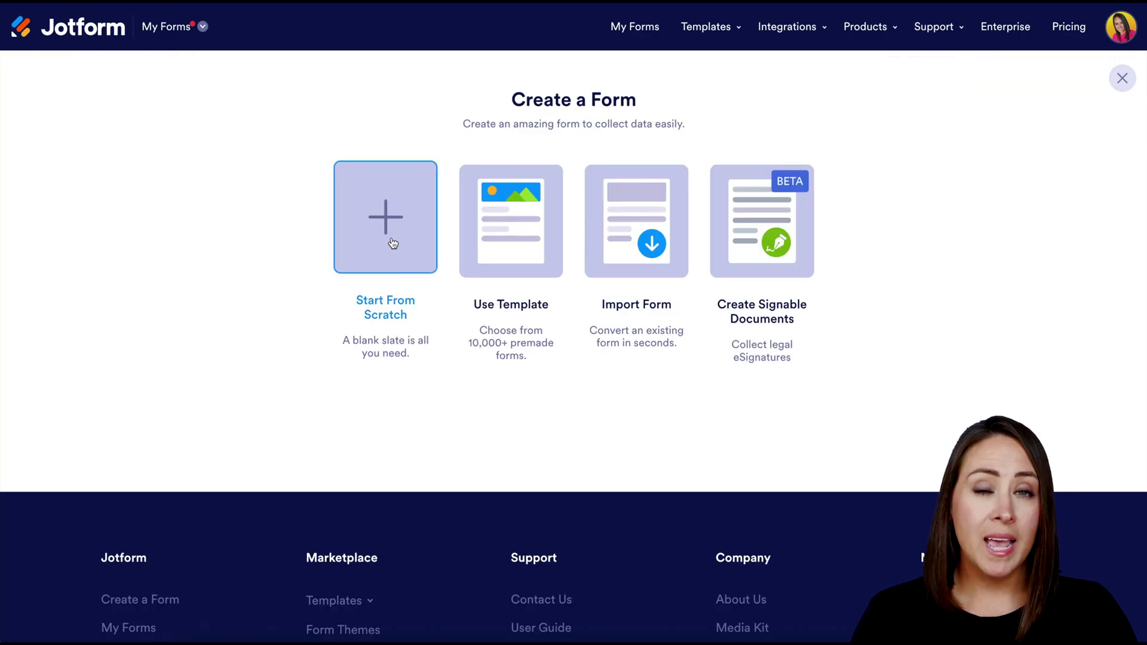
click(392, 243)
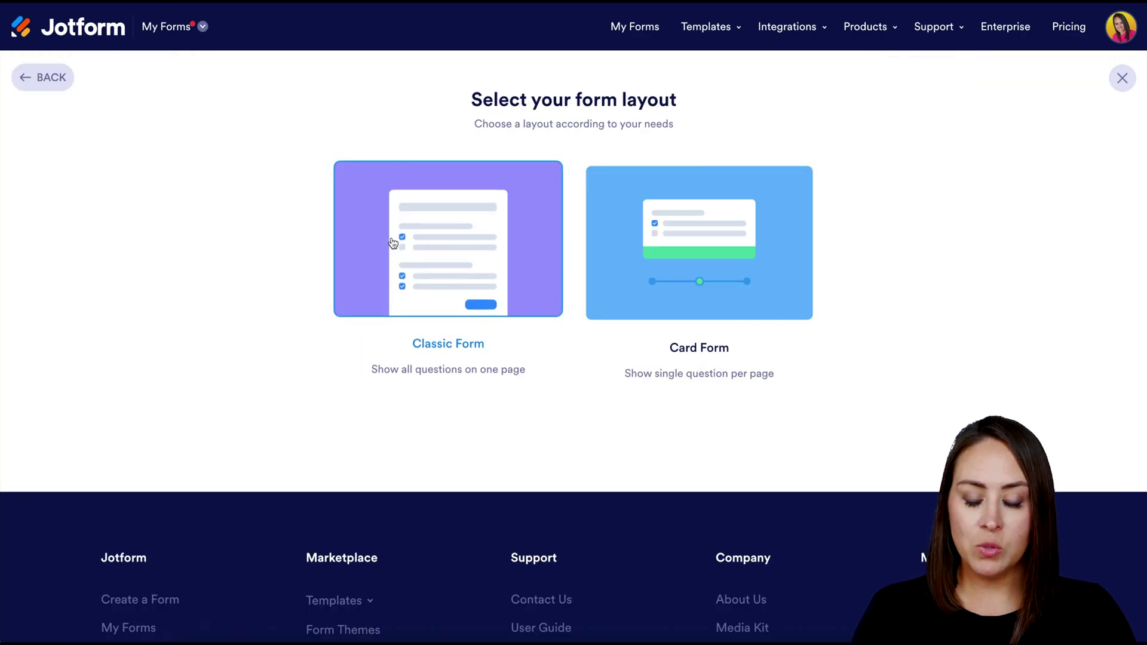
click(392, 243)
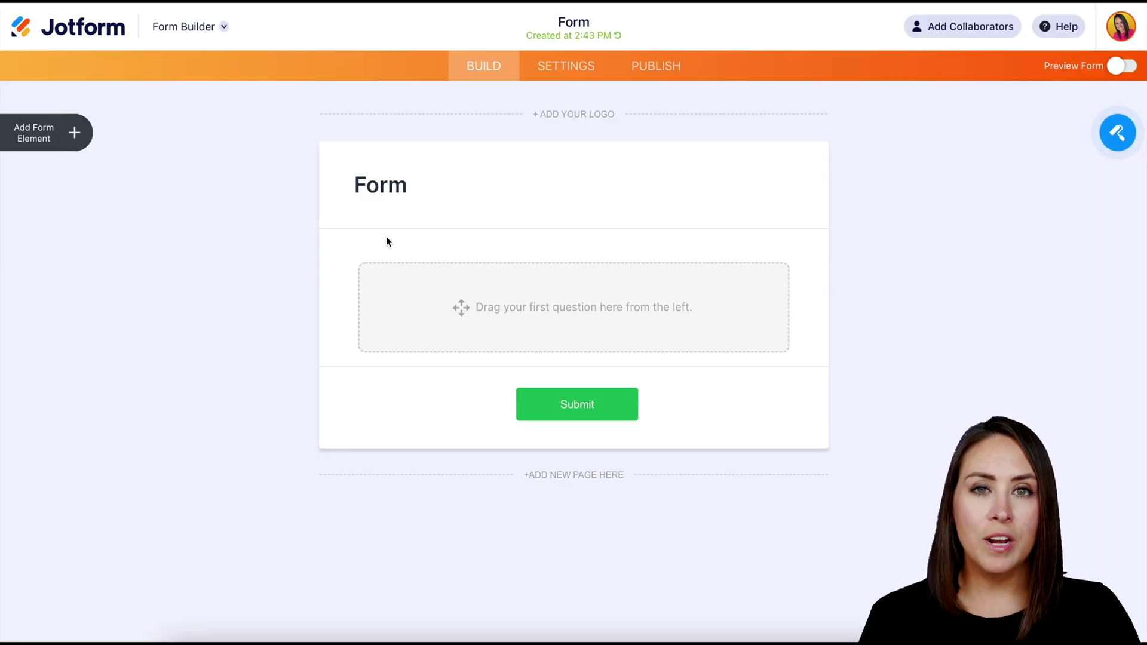
Search the Widgets list for fiverr and add the Fiverr Logo Maker widget
click(75, 133)
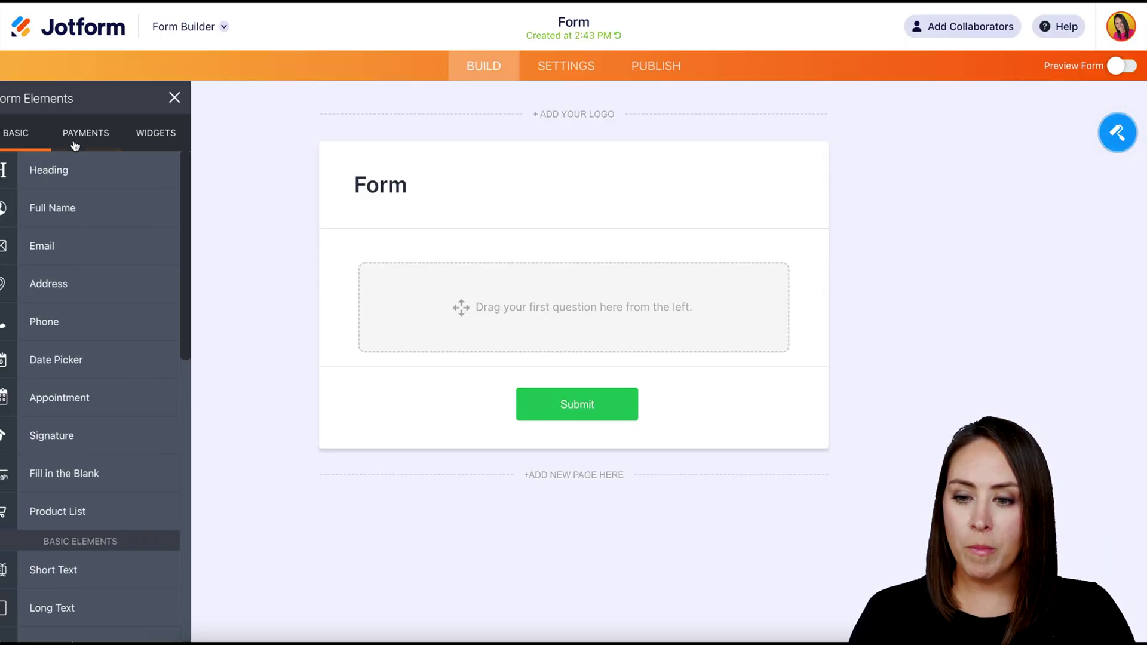
click(169, 140)
click(144, 168)
text(f)
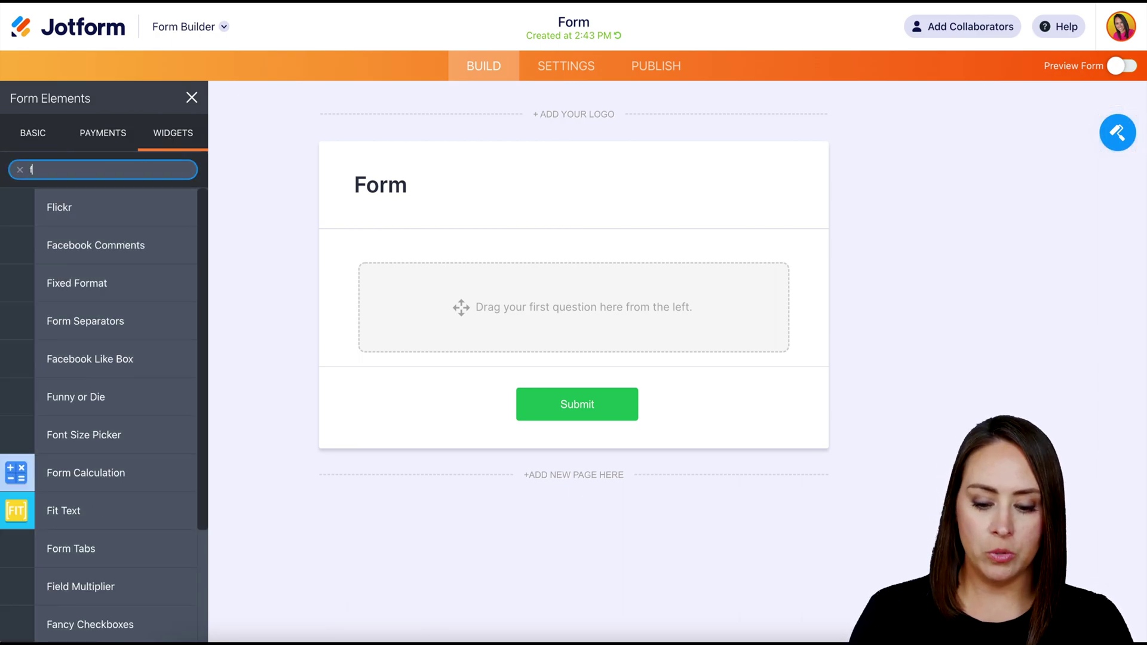
text(iverr)
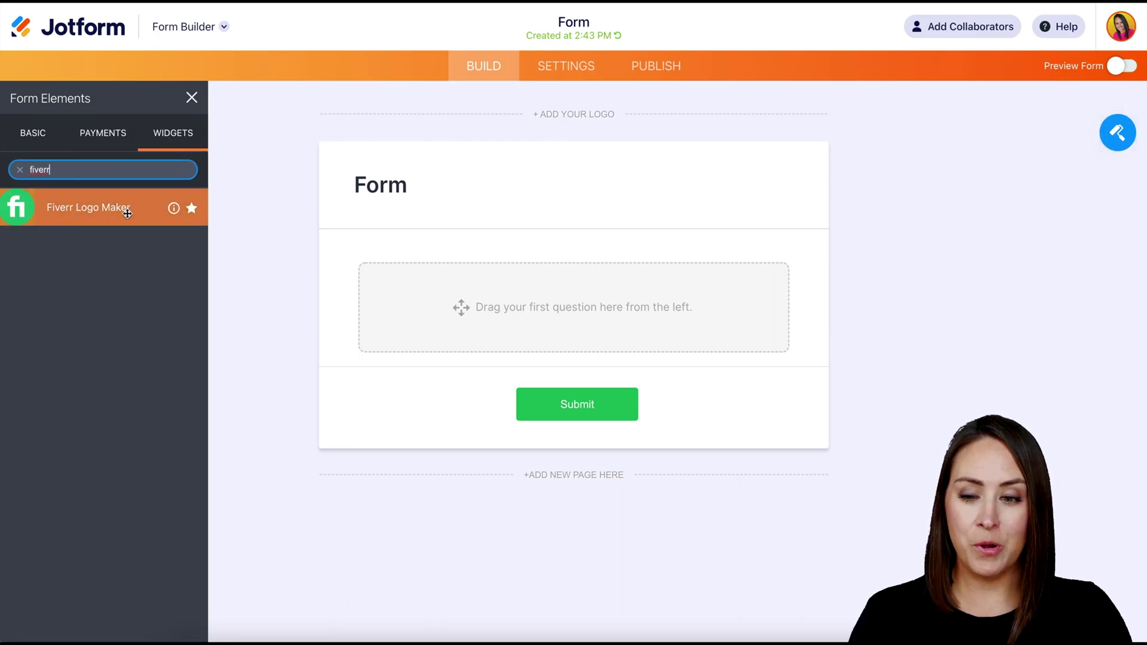
click(102, 220)
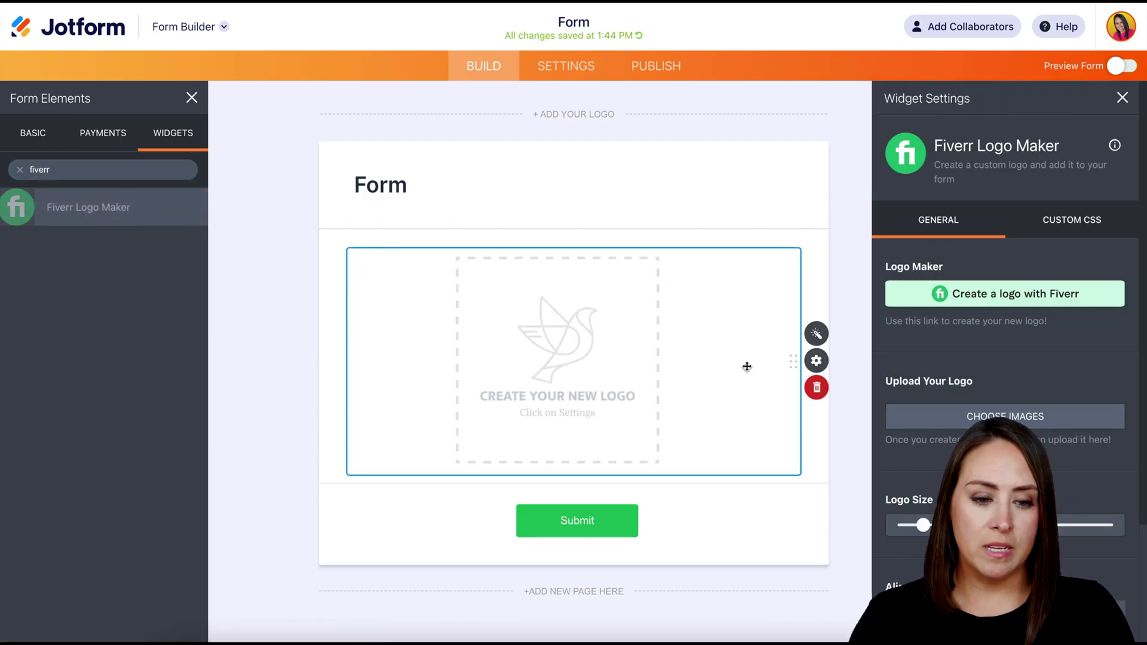
Start a Fiverr logo for brand Kimberly Pulito with slogan 'is absolutely amazing' and continue to brand details
click(1042, 296)
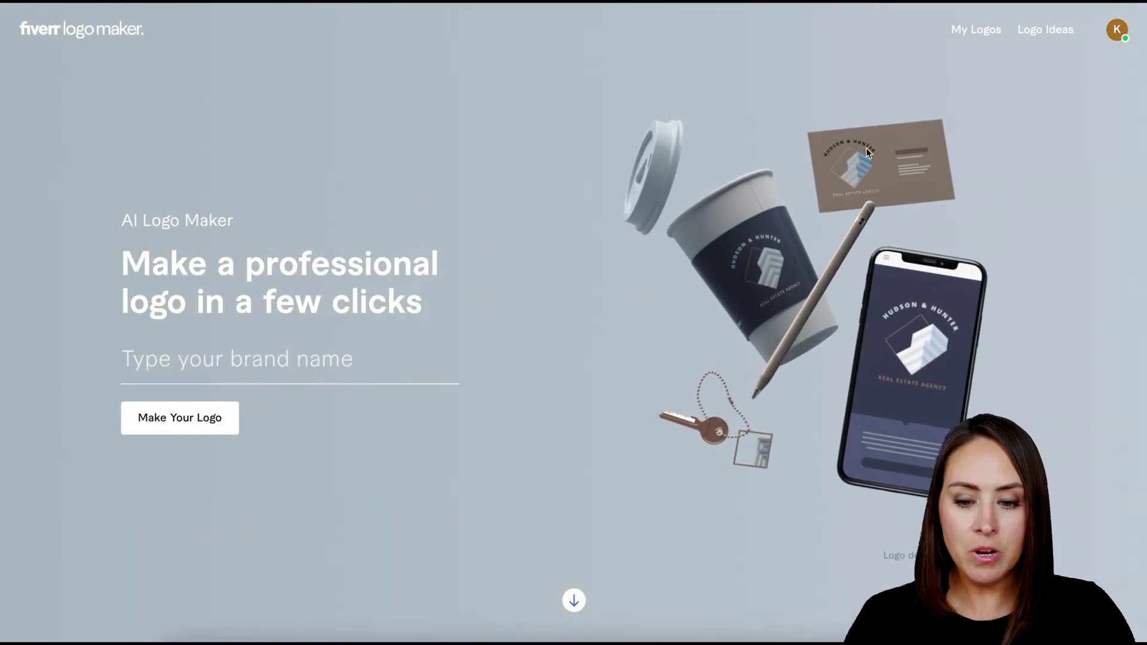
click(269, 360)
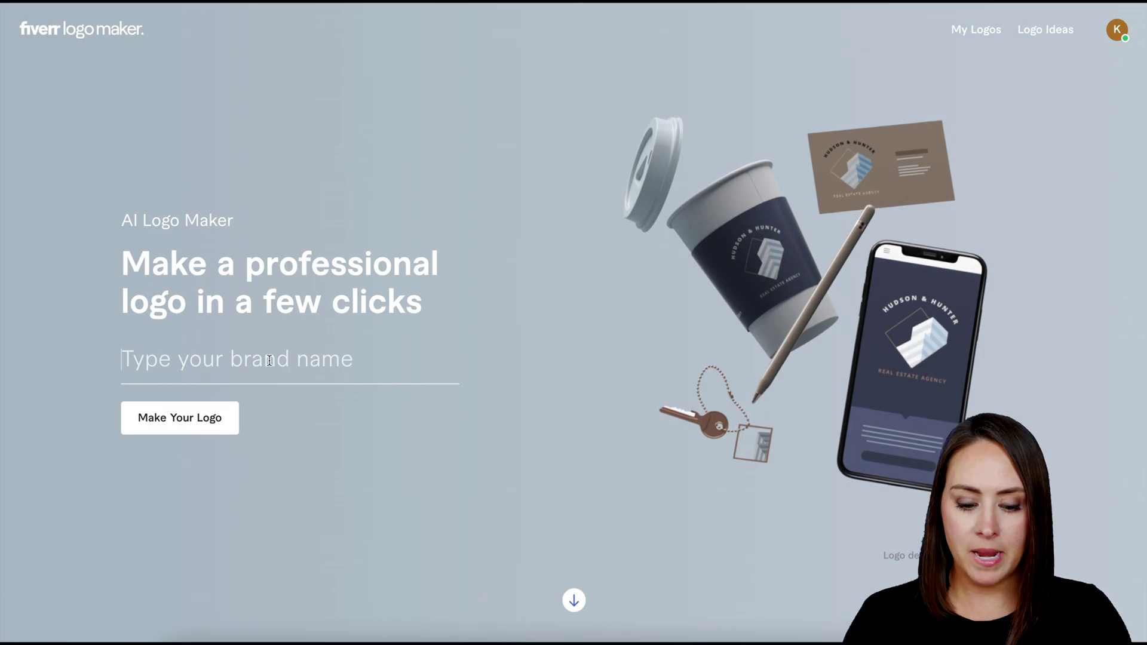
text(Kimberl)
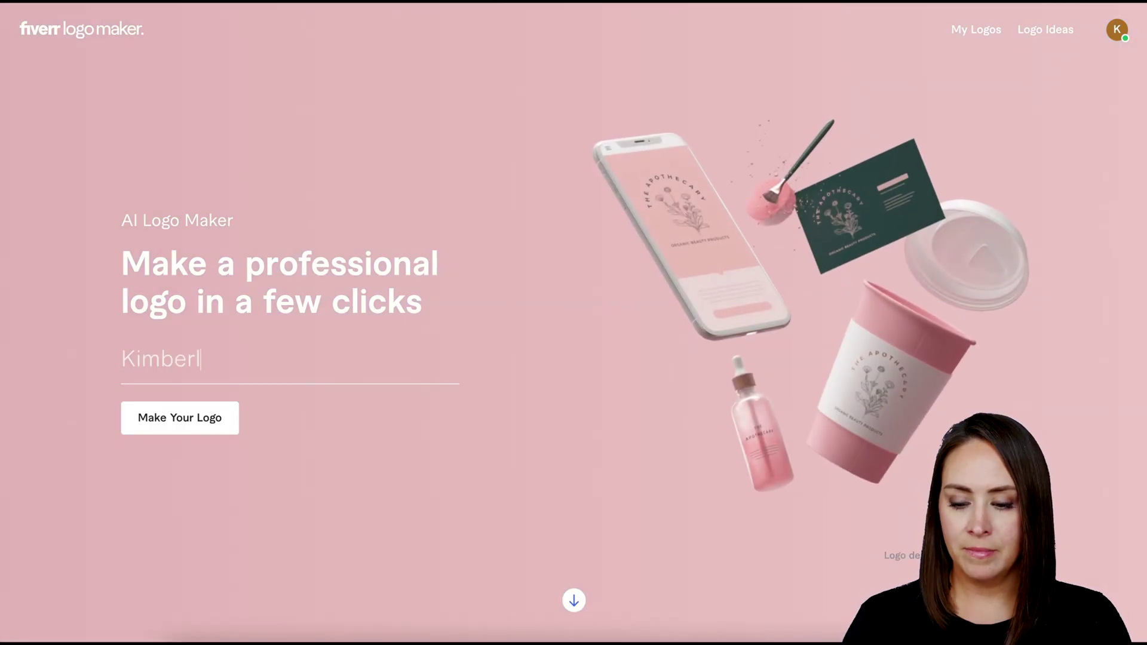
text(y Pulito)
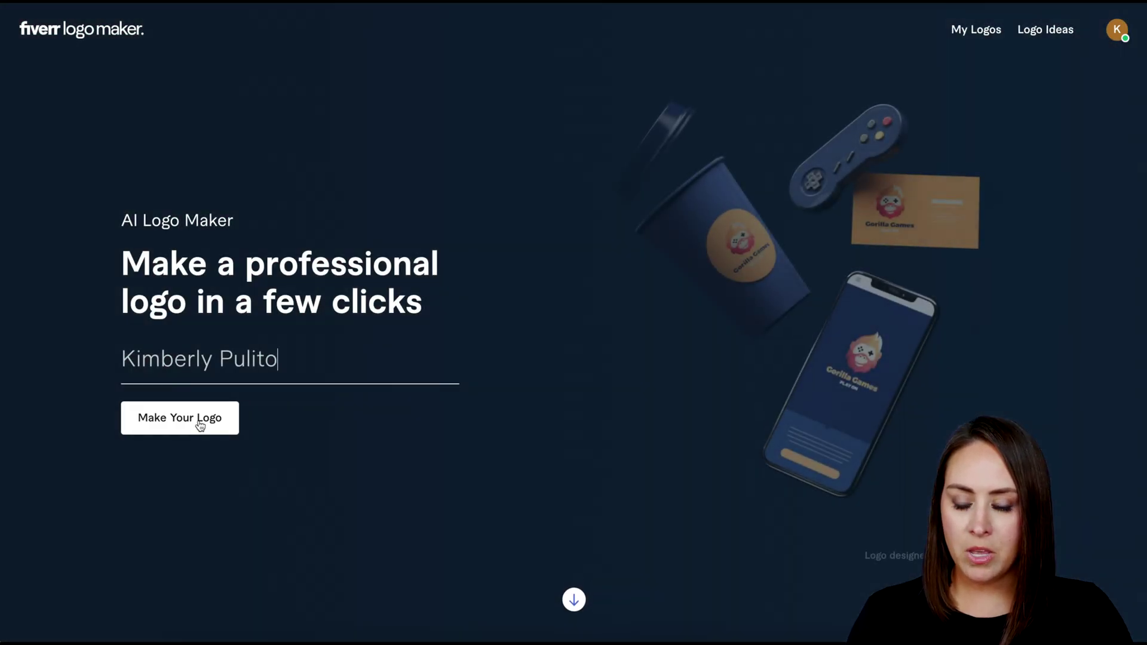
click(199, 425)
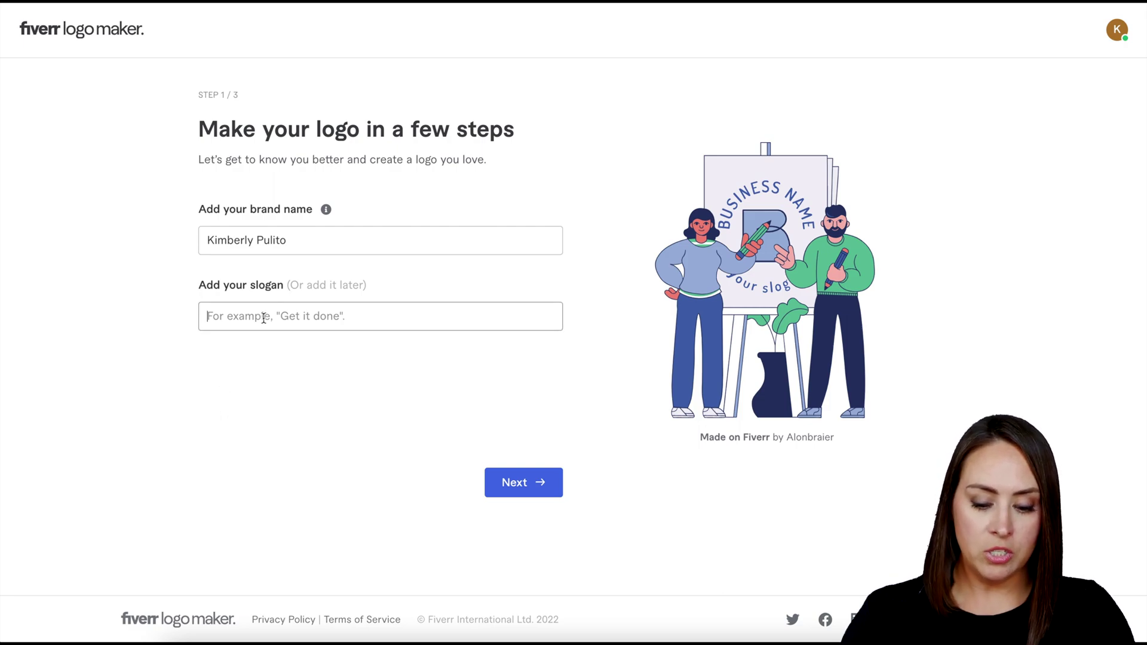
text(is absol)
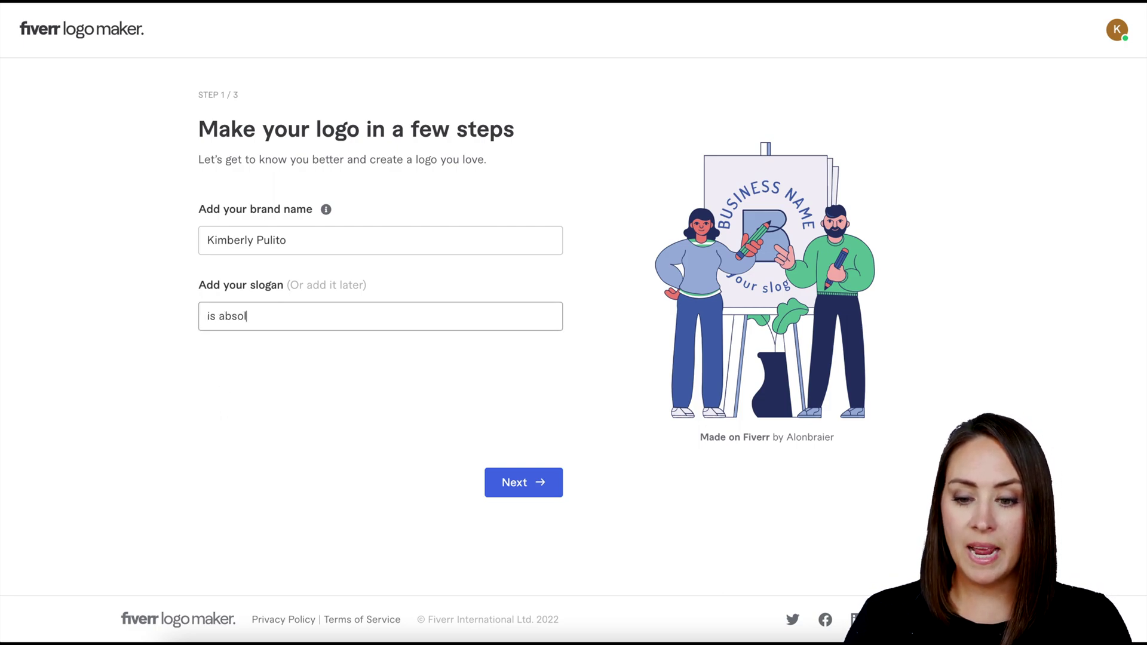
text( amazing)
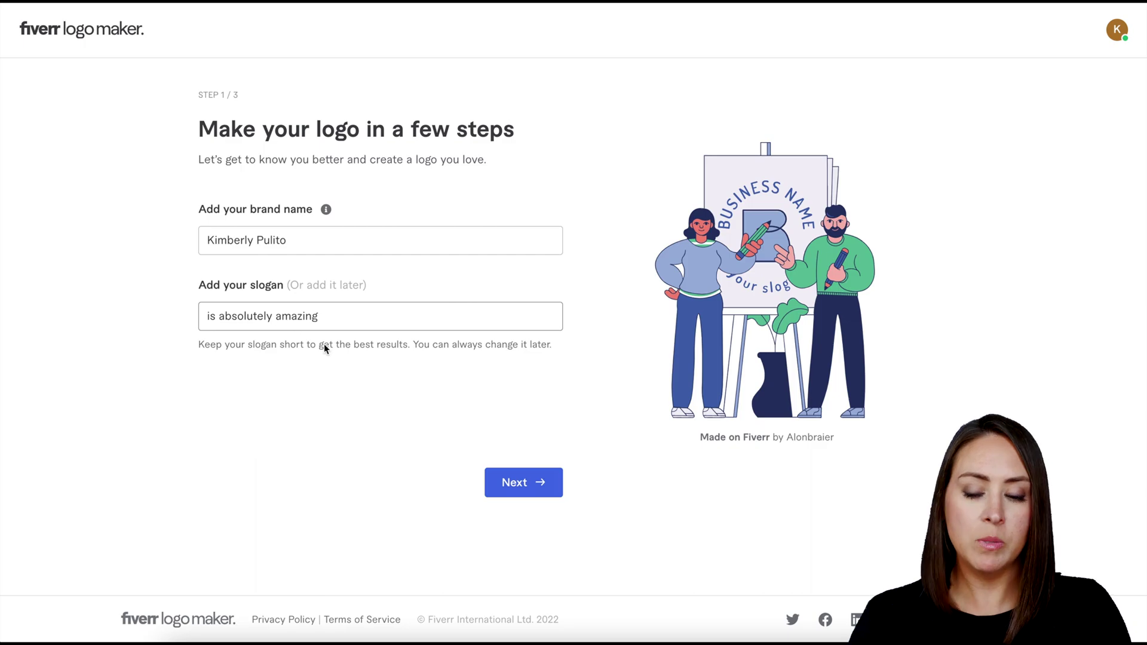
click(531, 483)
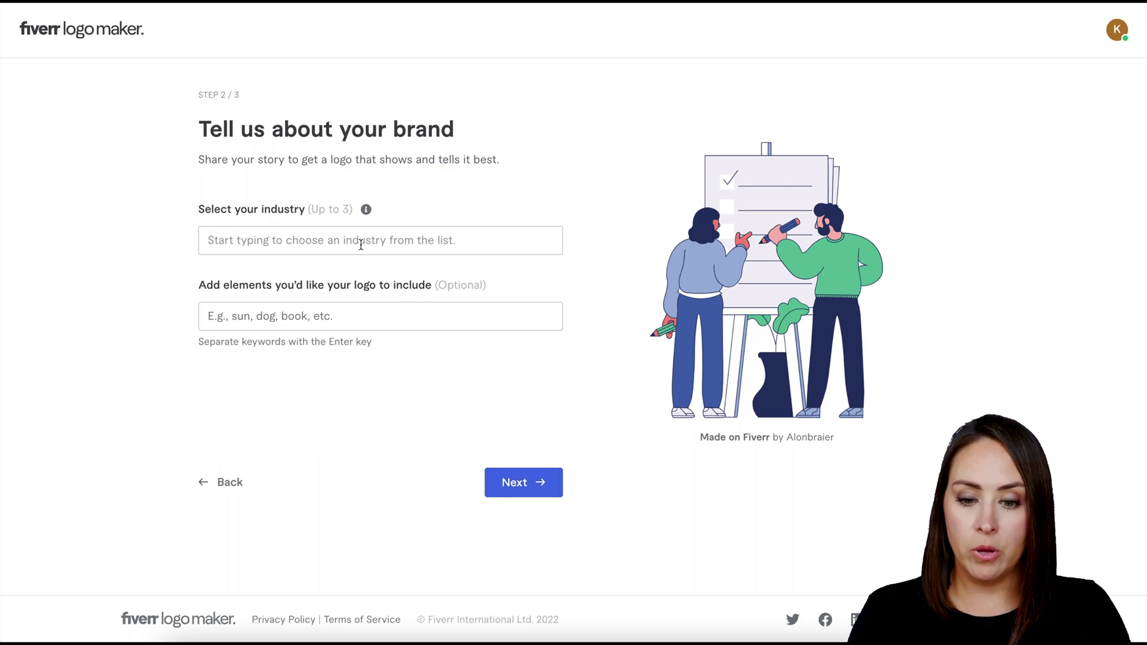
text(Marketing)
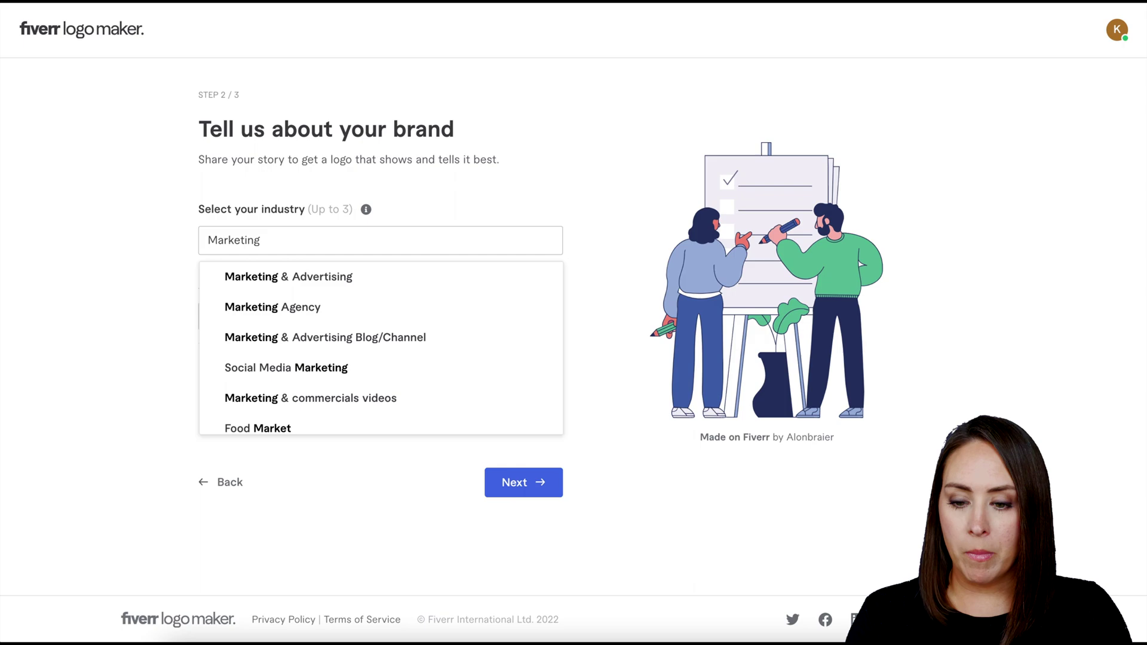
Choose Marketing & Advertising as industry and add elements computer, phone, tablet, coffee
click(349, 276)
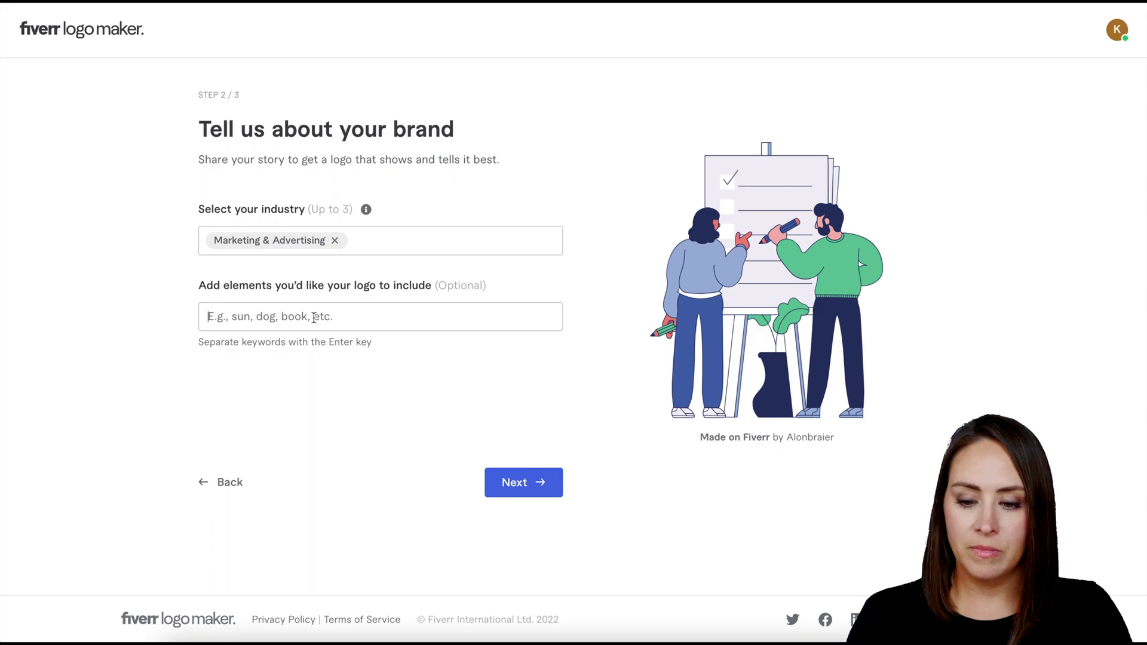
text(computer)
key(Return)
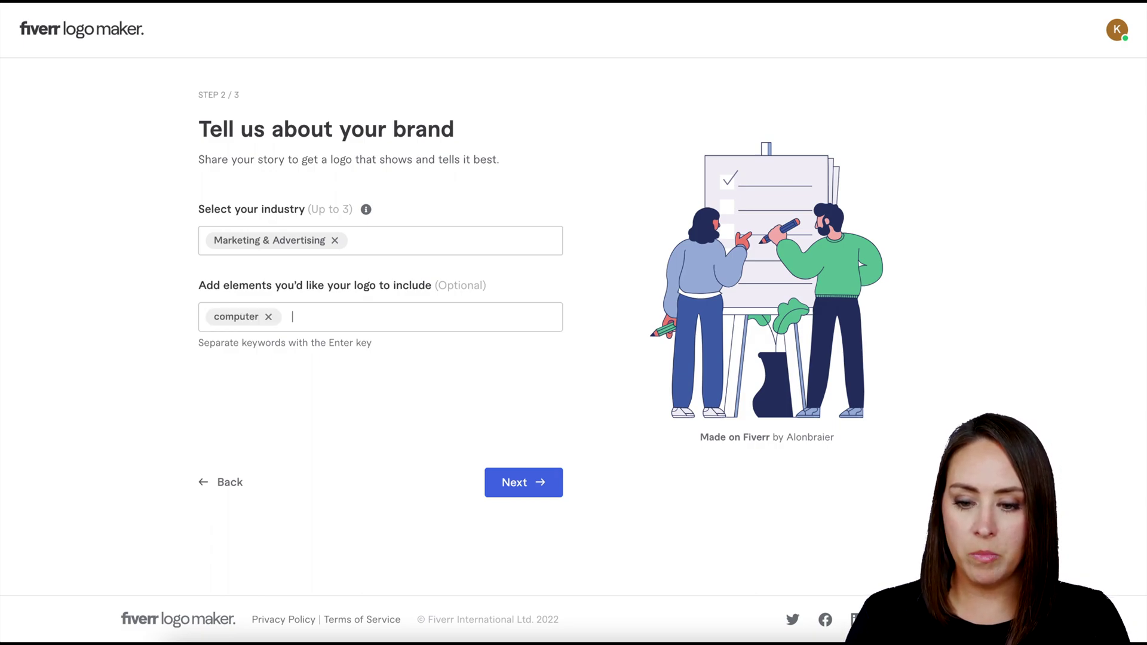
key(Return)
text(tablet)
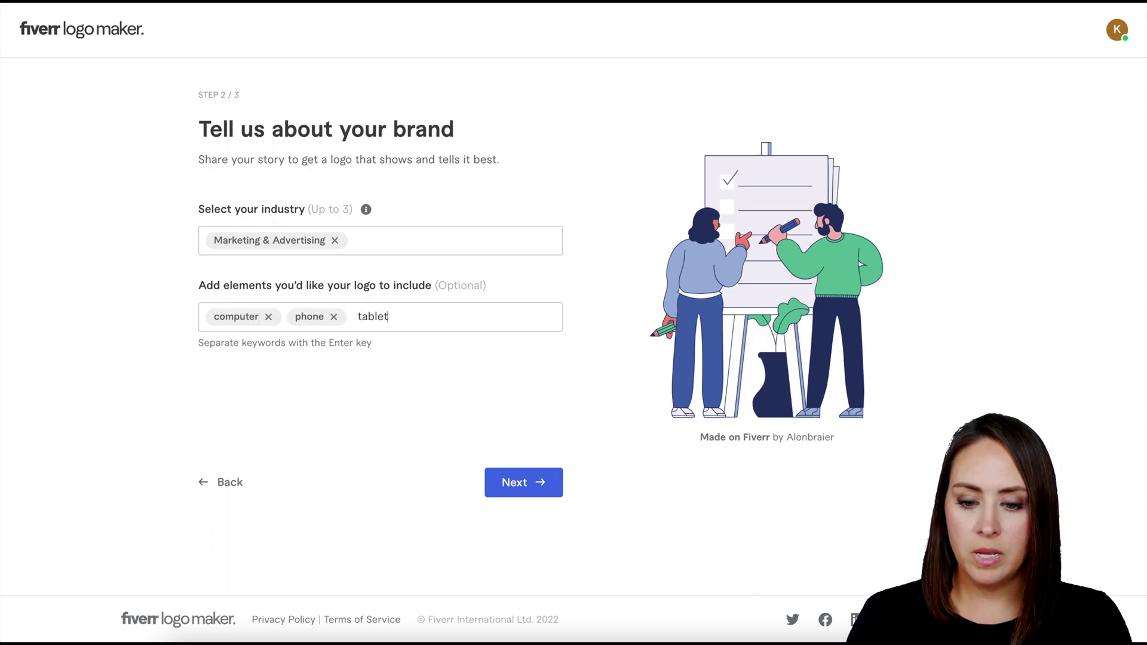
key(Return)
text(coffee)
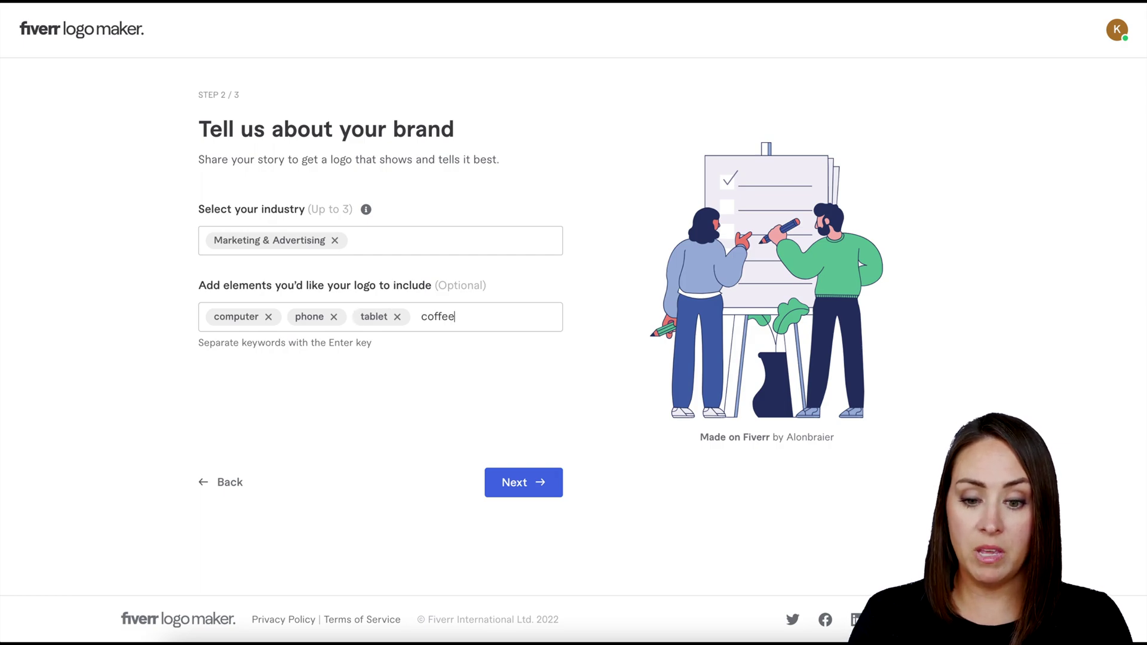
key(Return)
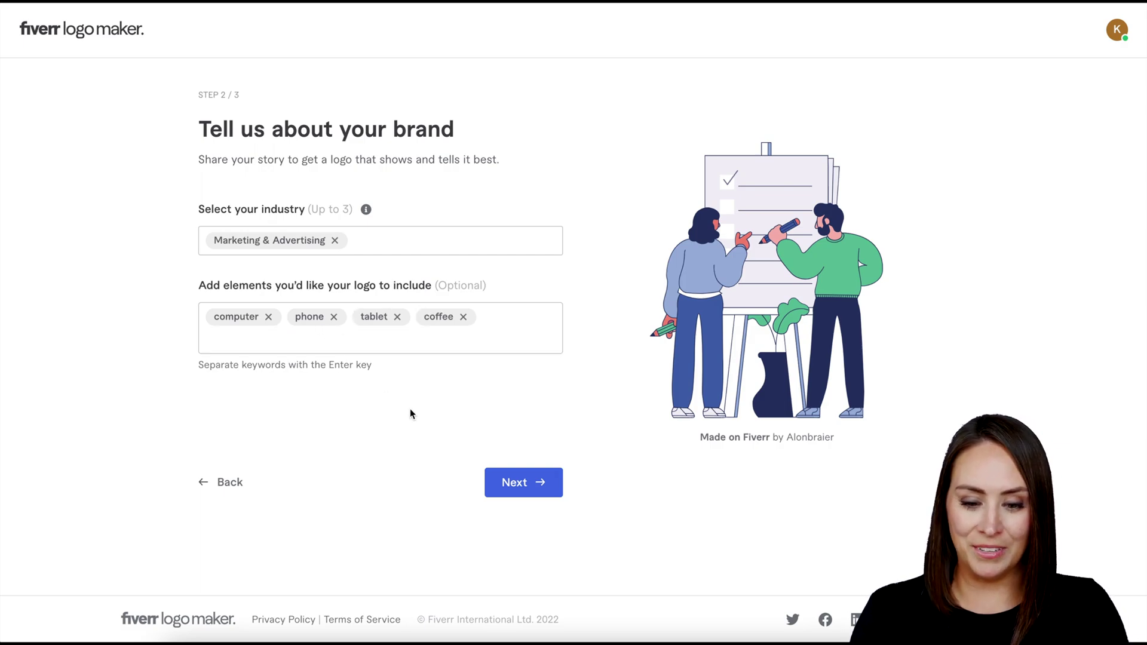
Set personality fully Modern and Fun, leaning Simple, and generate the logos
click(528, 489)
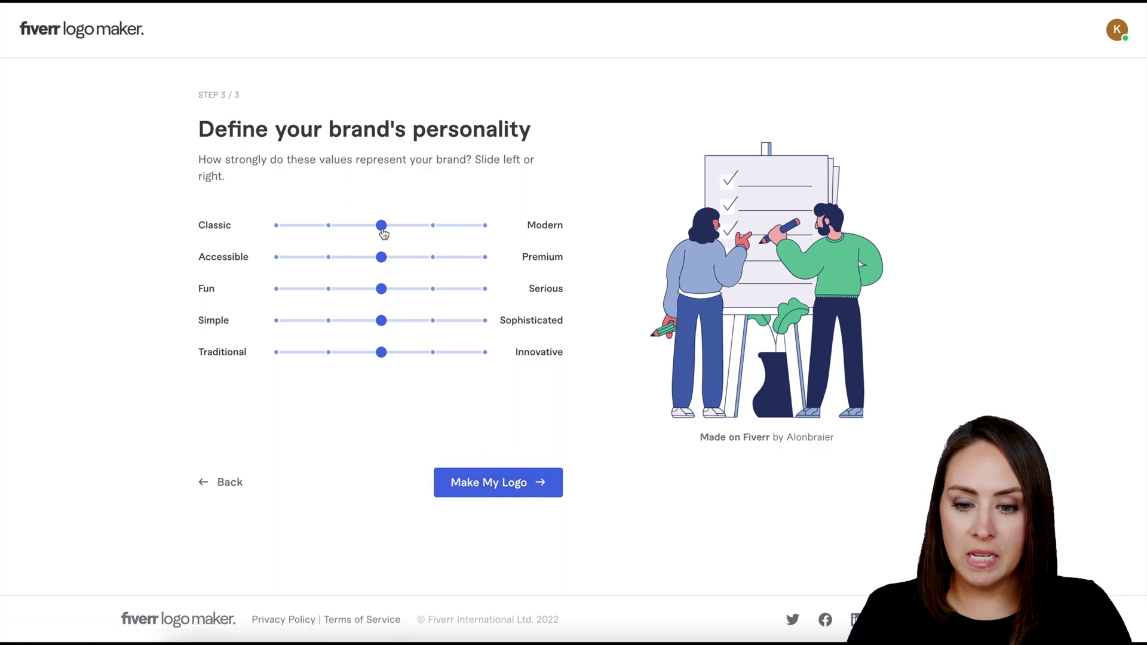
drag(382, 232, 499, 238)
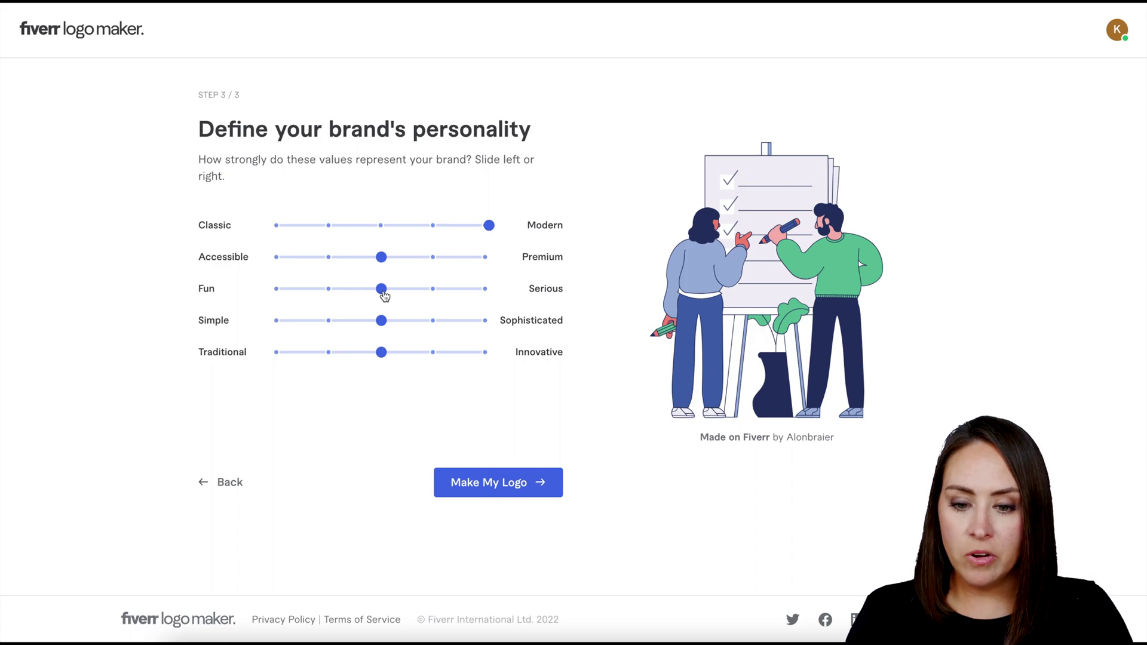
drag(384, 296, 275, 297)
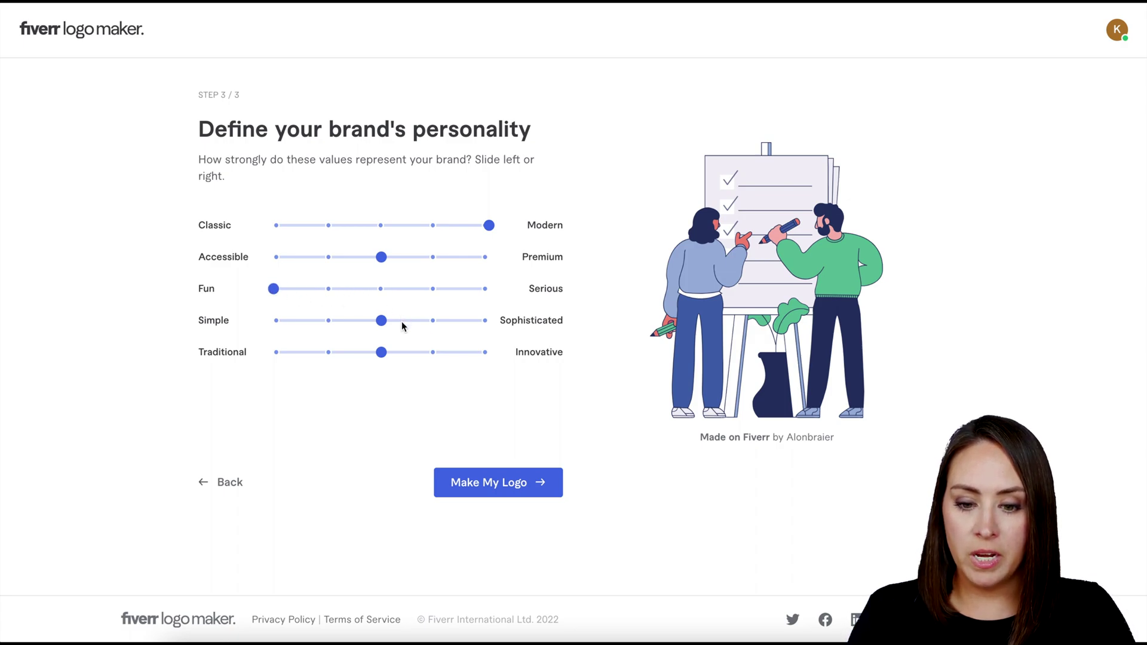
drag(386, 326, 337, 326)
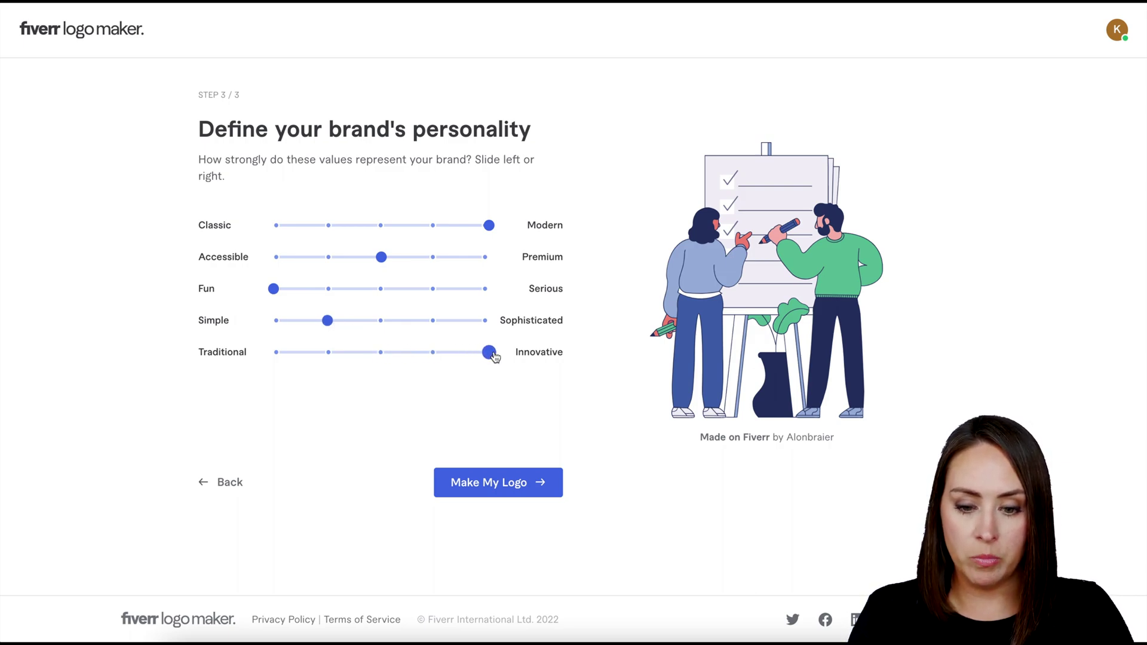
click(507, 489)
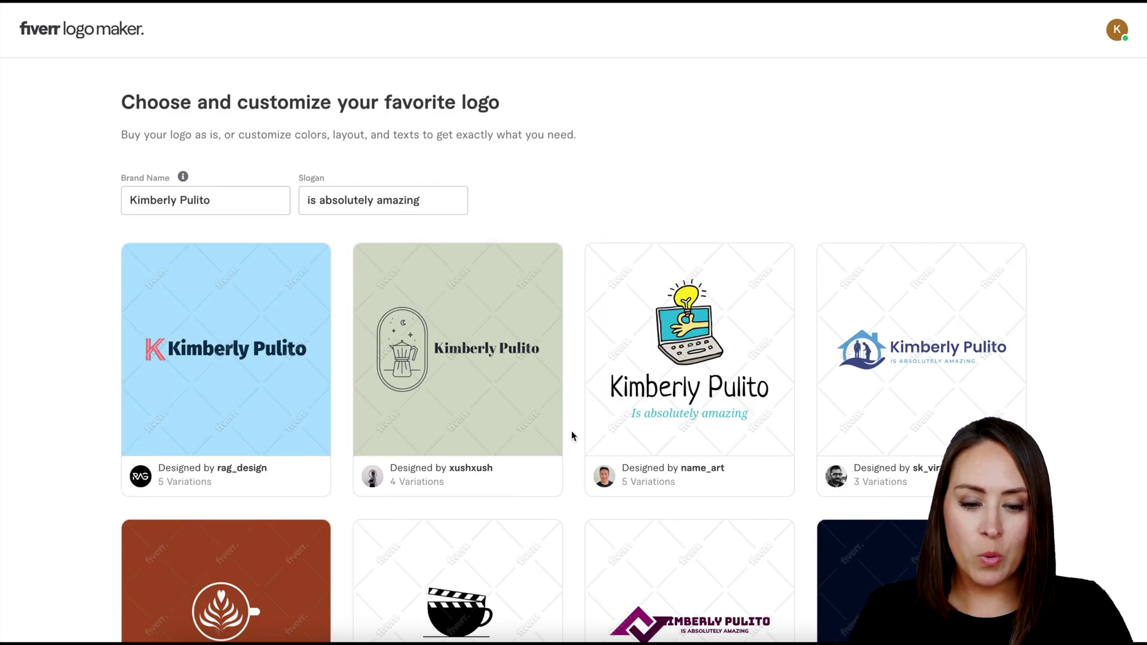
scroll(572, 435, down, 3)
scroll(571, 436, down, 2)
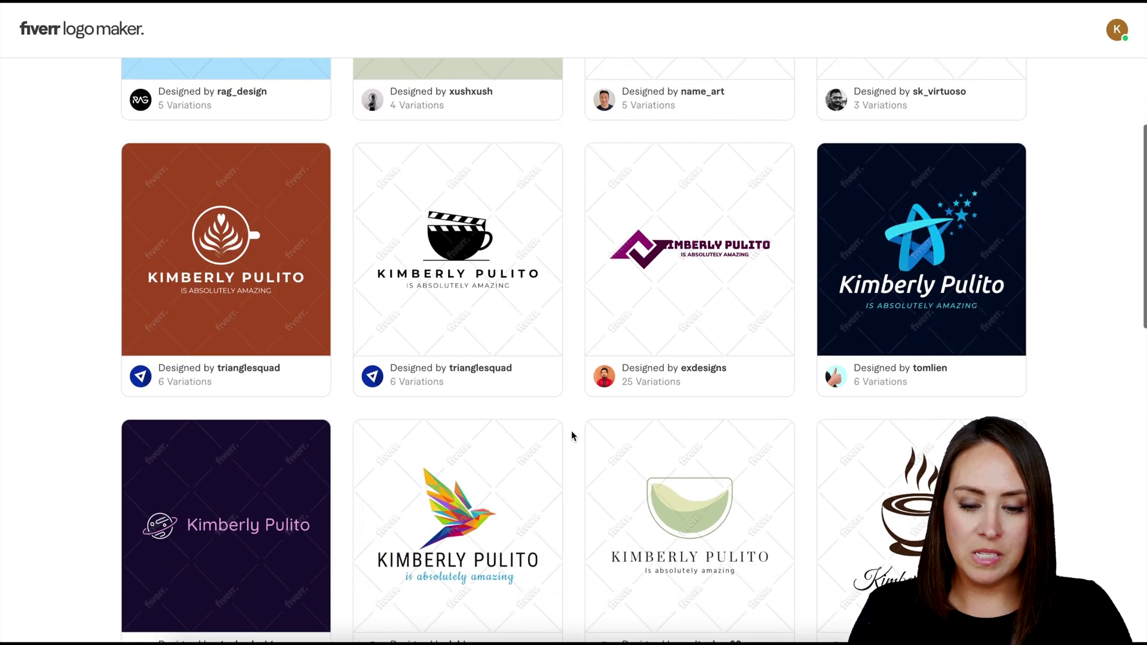
scroll(573, 436, down, 1)
scroll(572, 436, down, 2)
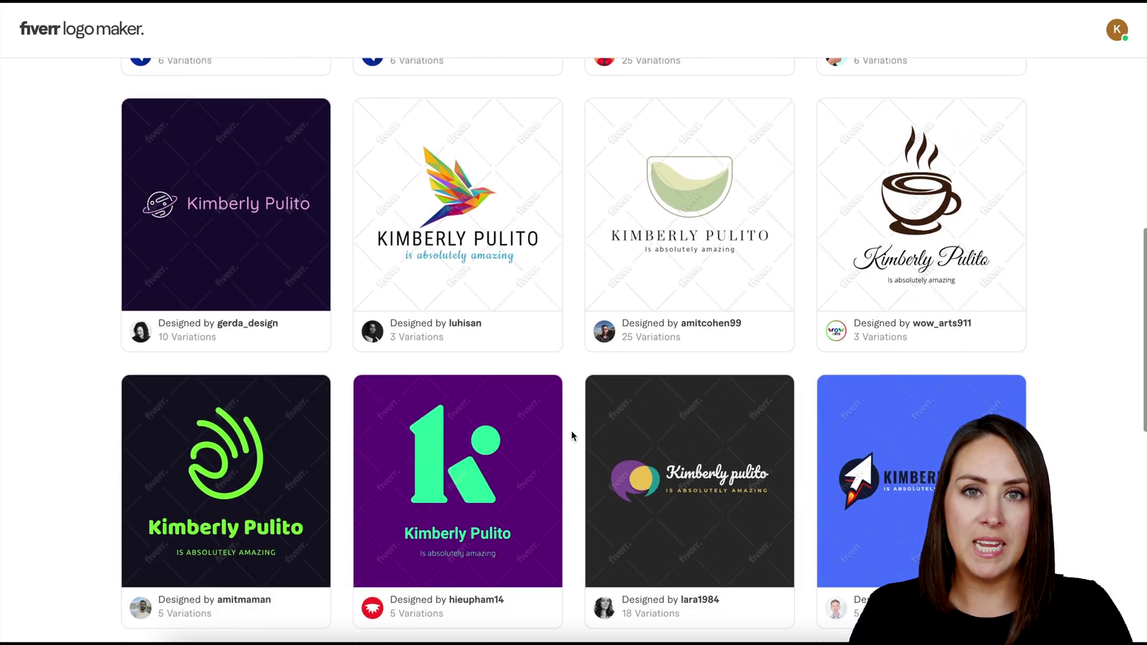
scroll(571, 431, up, 6)
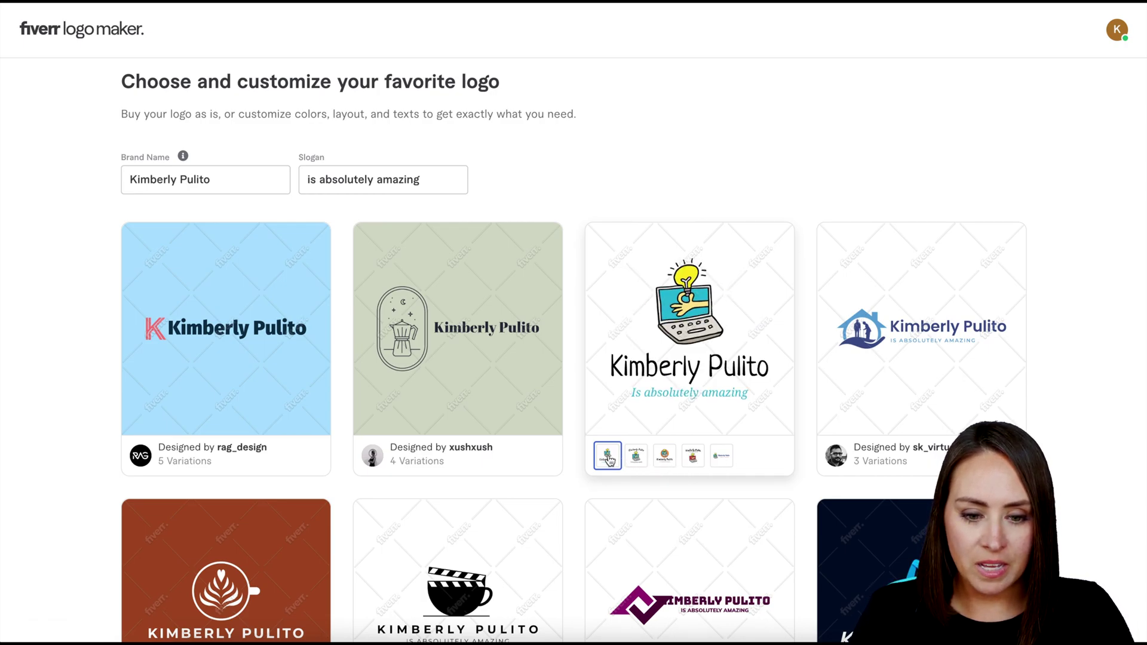
Preview the light bulb logo's third variation and open its design page, dismissing the new-tab notice
click(665, 461)
mouse_move(689, 327)
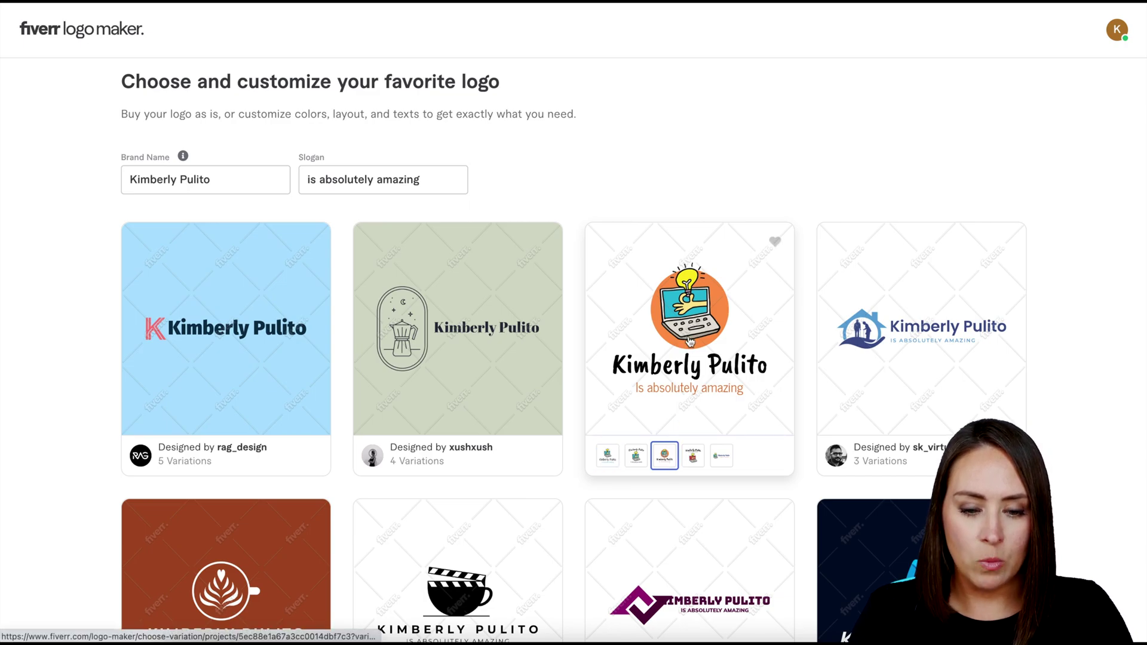
click(689, 339)
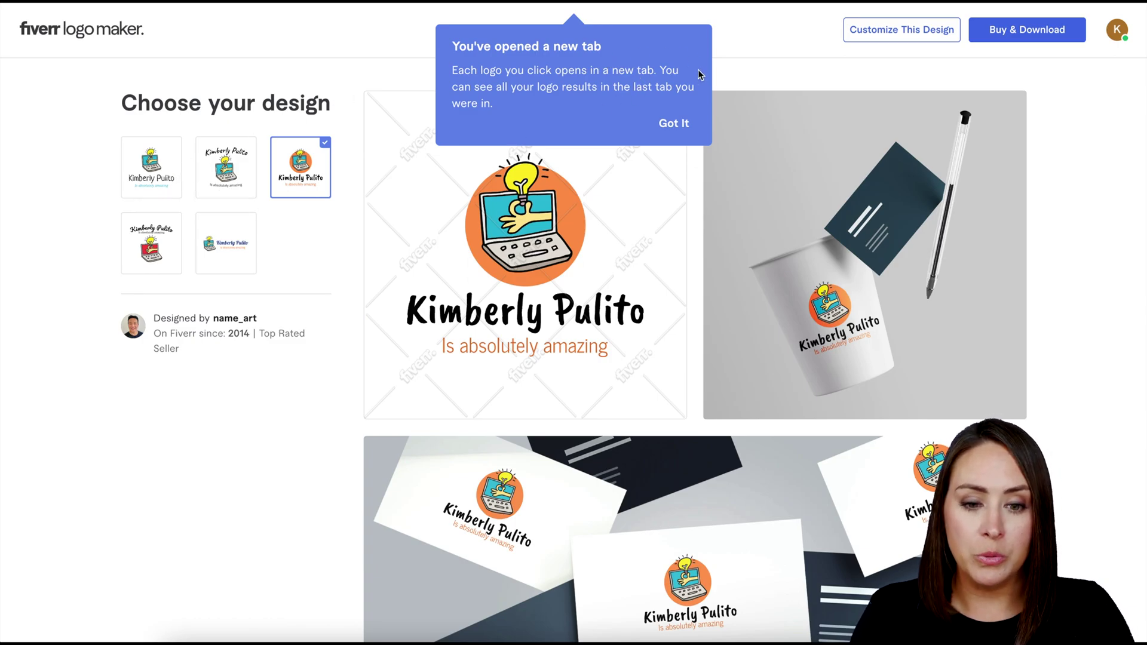
click(678, 124)
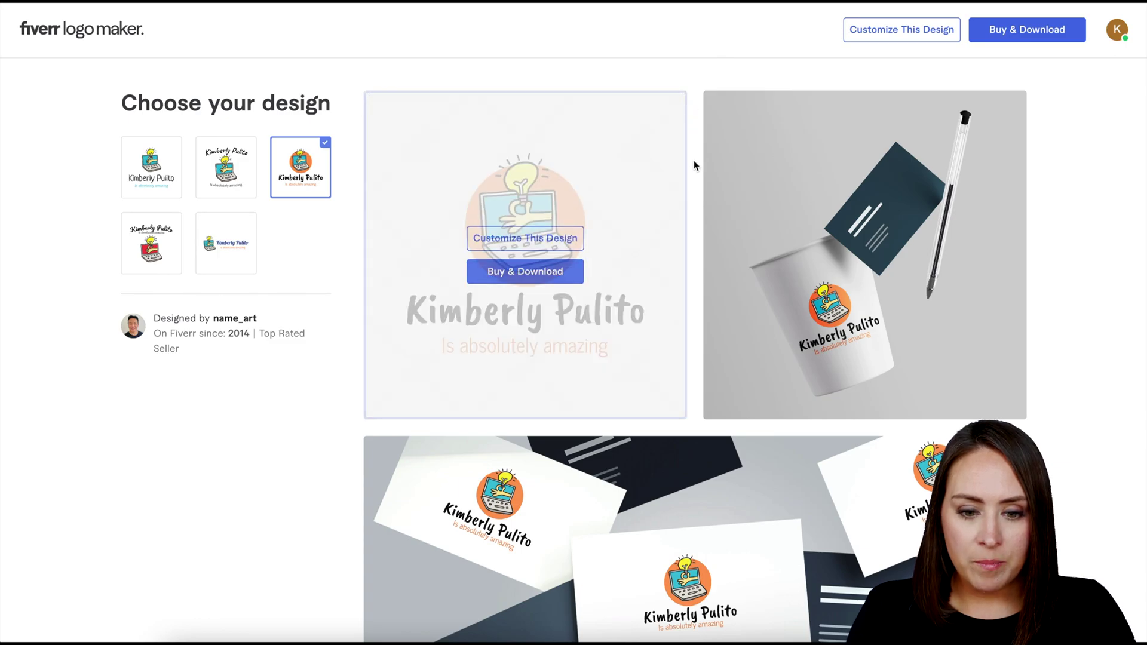
scroll(703, 186, down, 2)
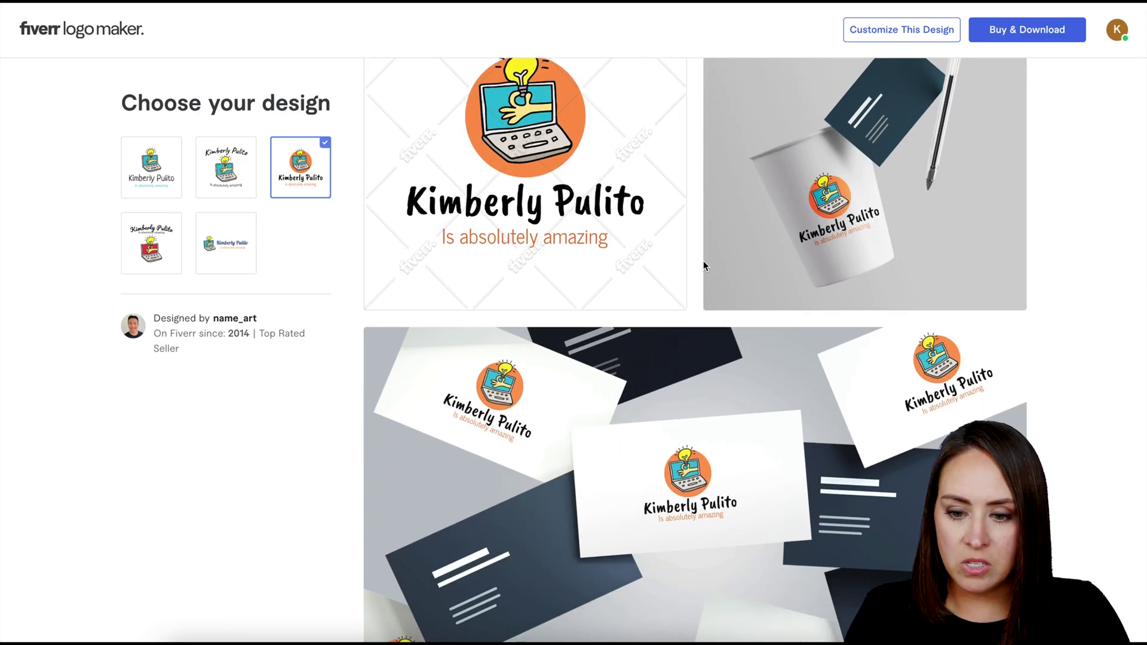
scroll(704, 261, up, 1)
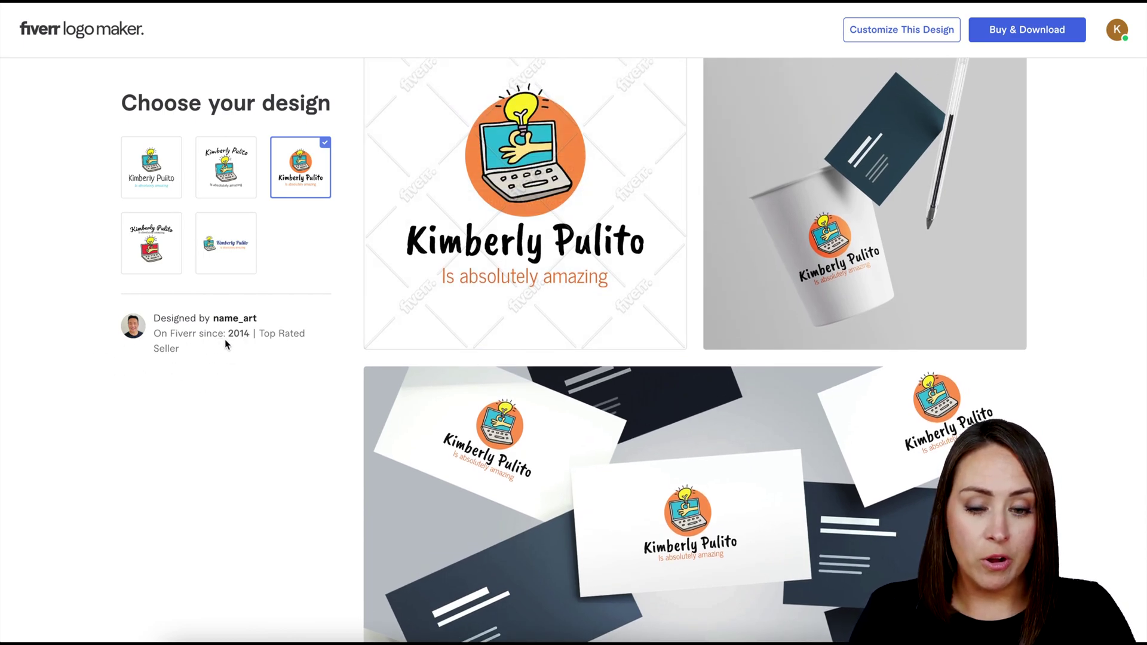
scroll(699, 306, up, 2)
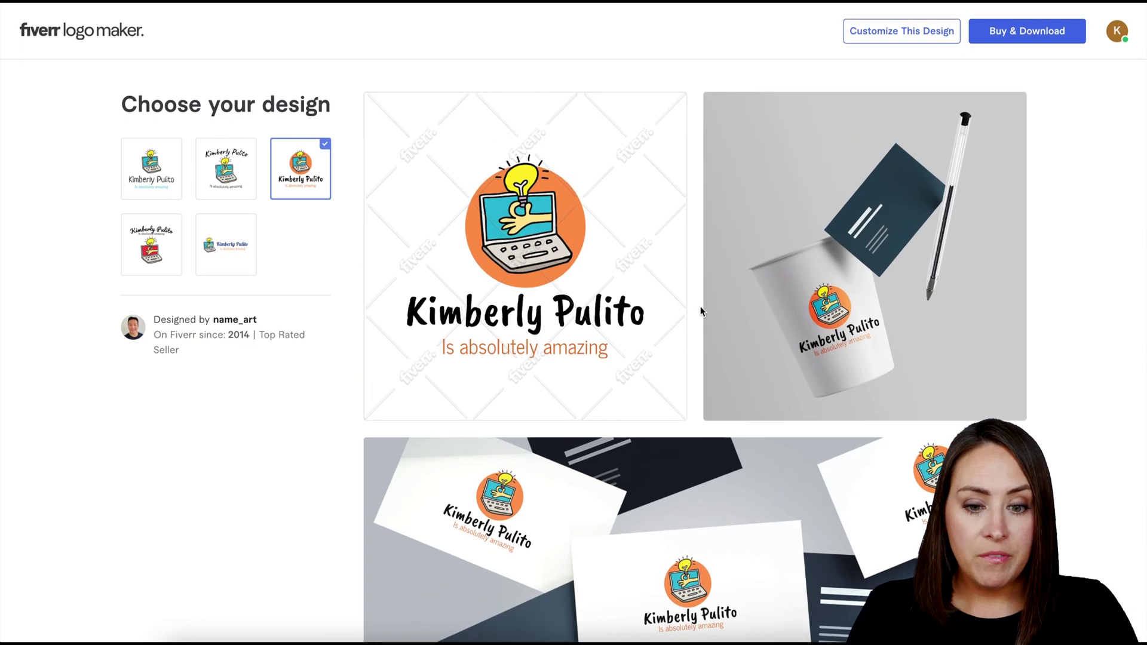
Customize the design and browse the Colors, Name, Slogan, Shape, Background and Layouts categories
click(916, 37)
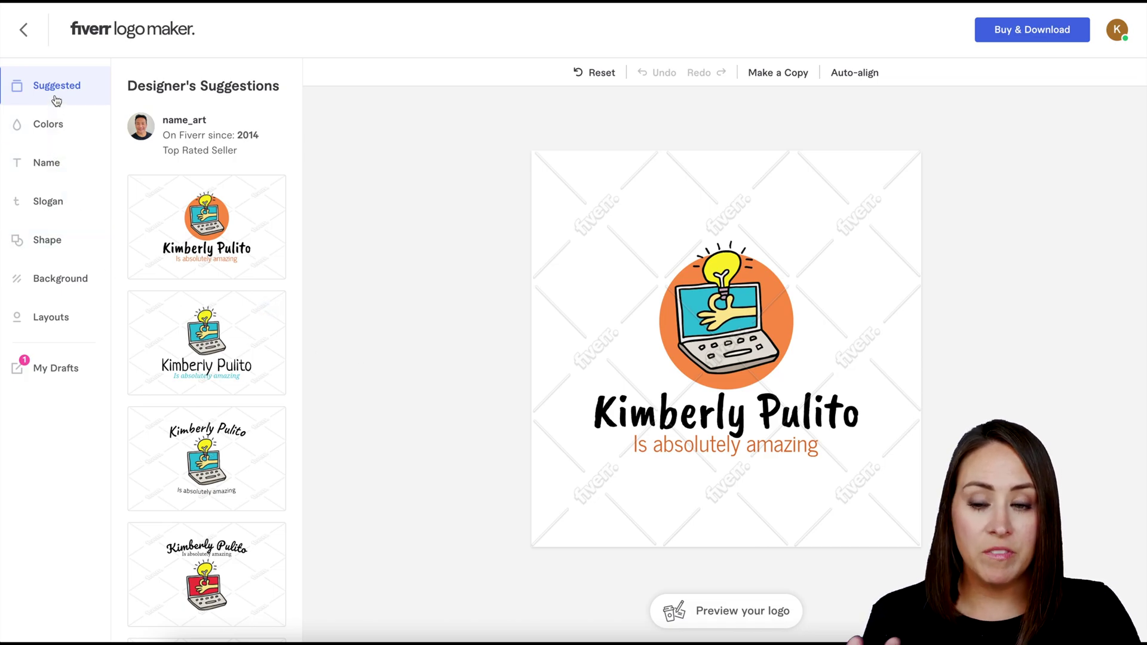
click(50, 129)
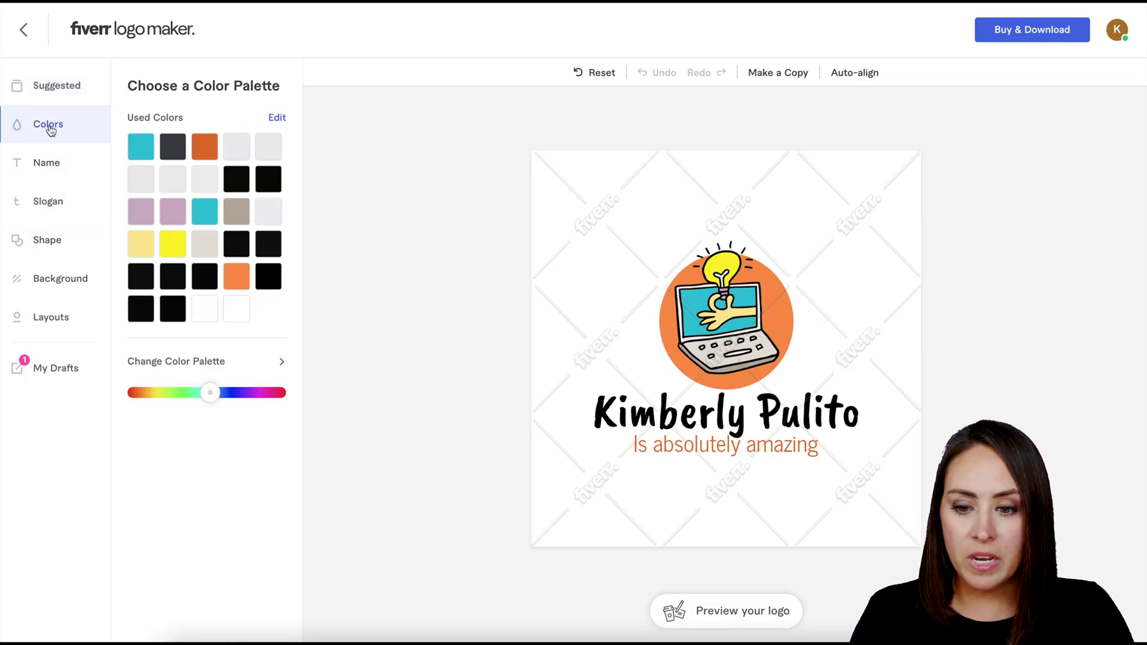
click(54, 165)
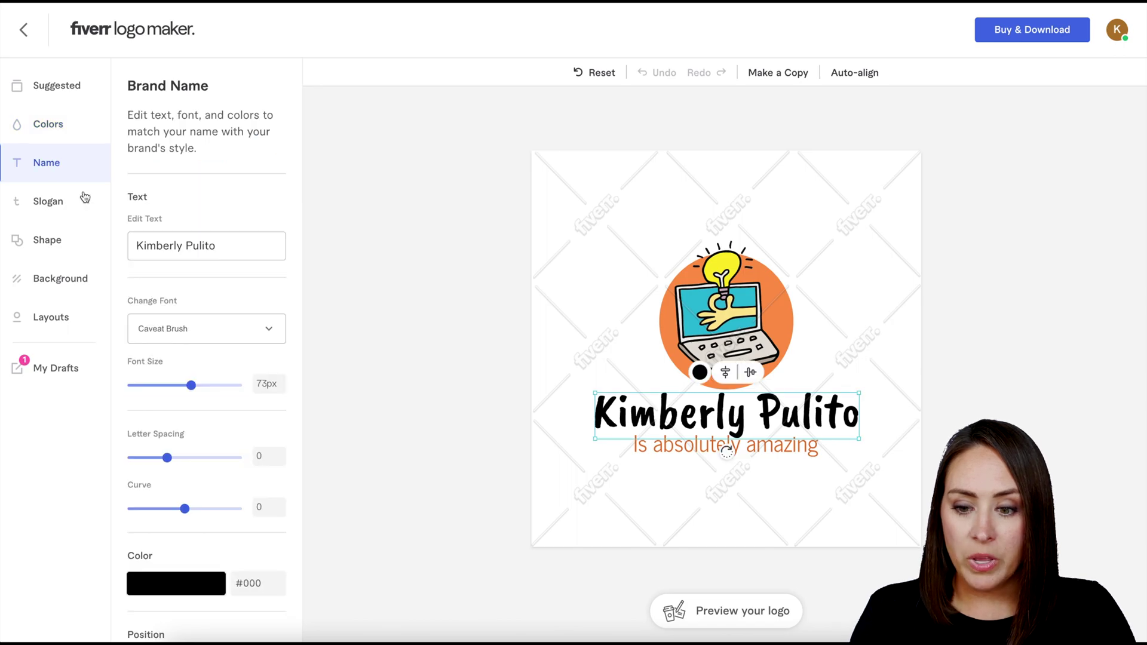
scroll(167, 332, down, 1)
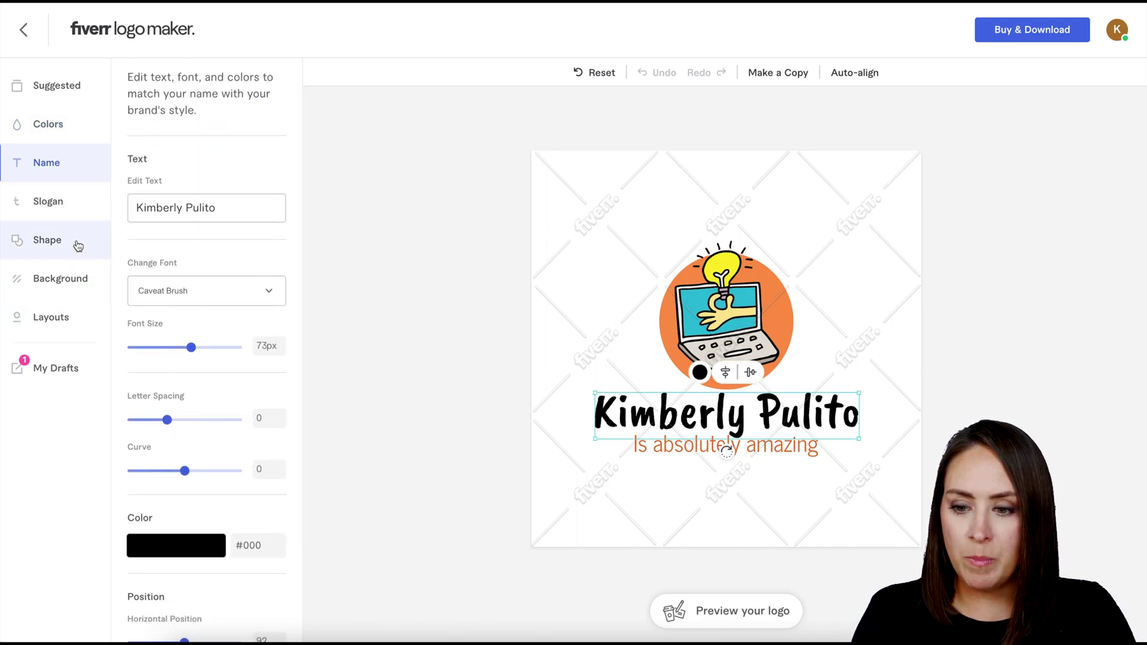
click(68, 213)
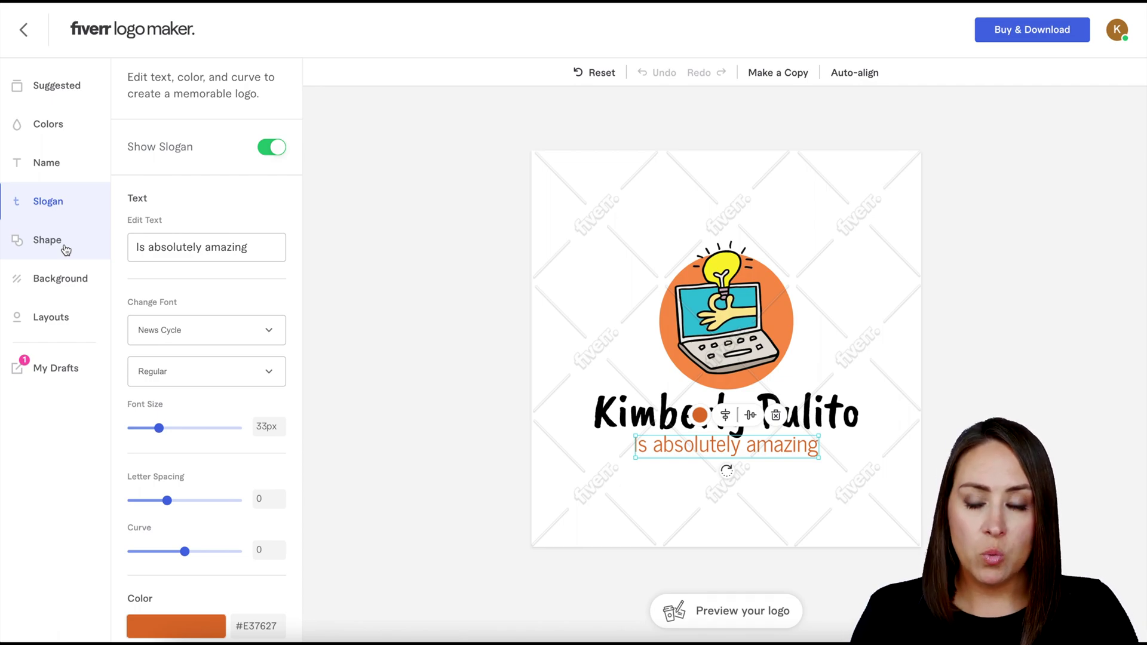
click(65, 250)
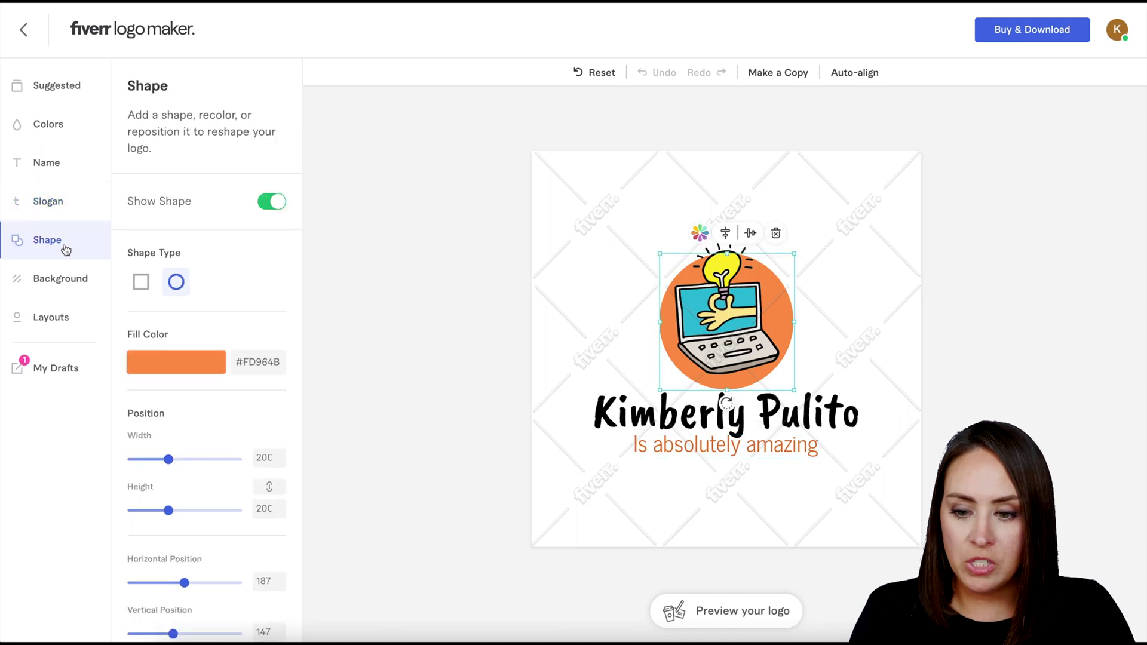
click(57, 281)
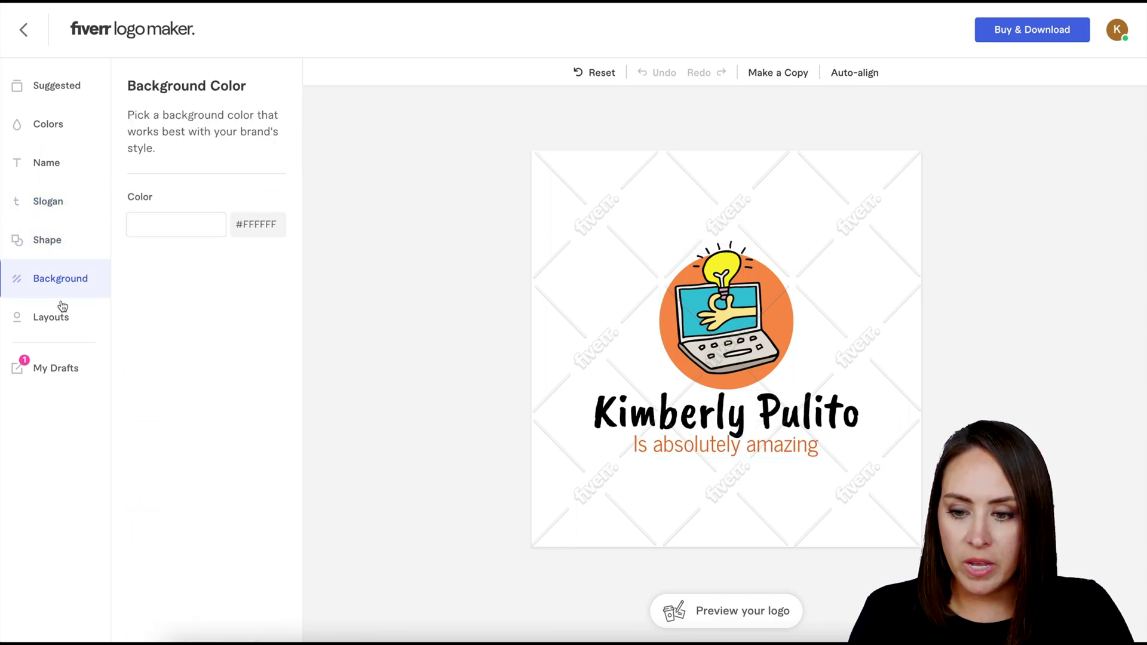
click(56, 317)
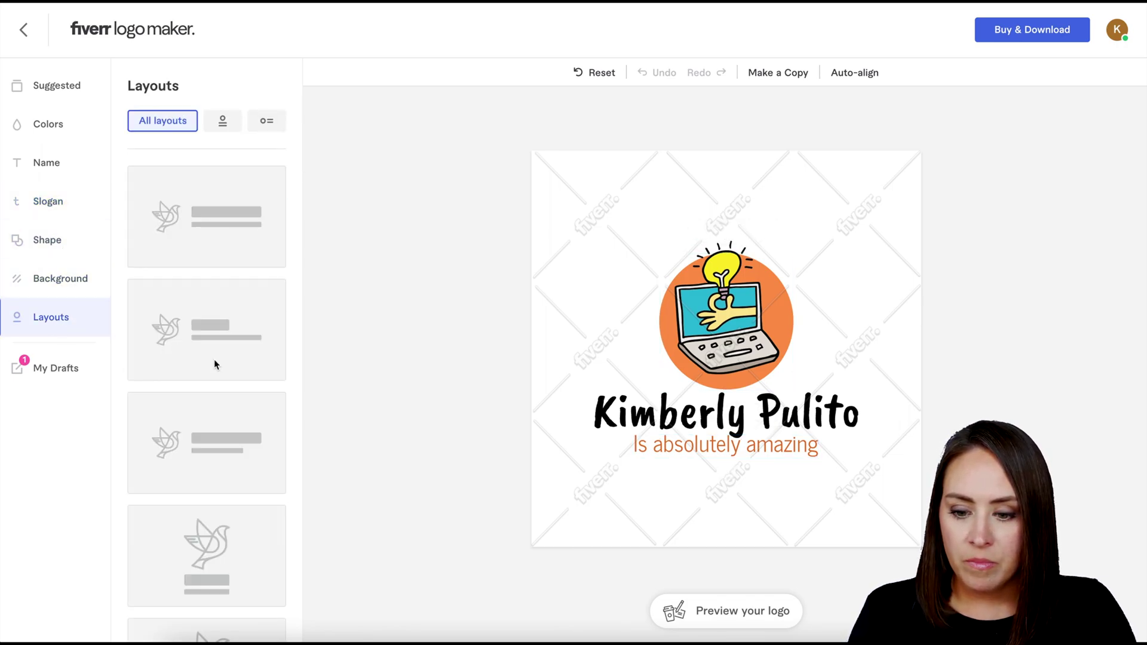
scroll(215, 359, down, 1)
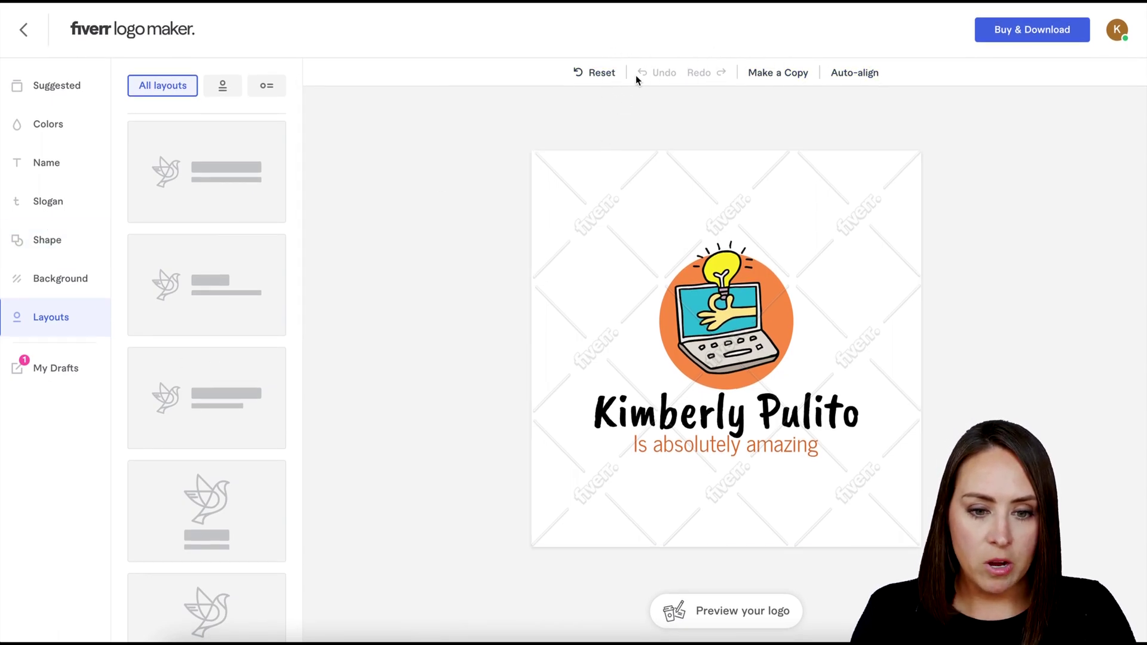
click(746, 615)
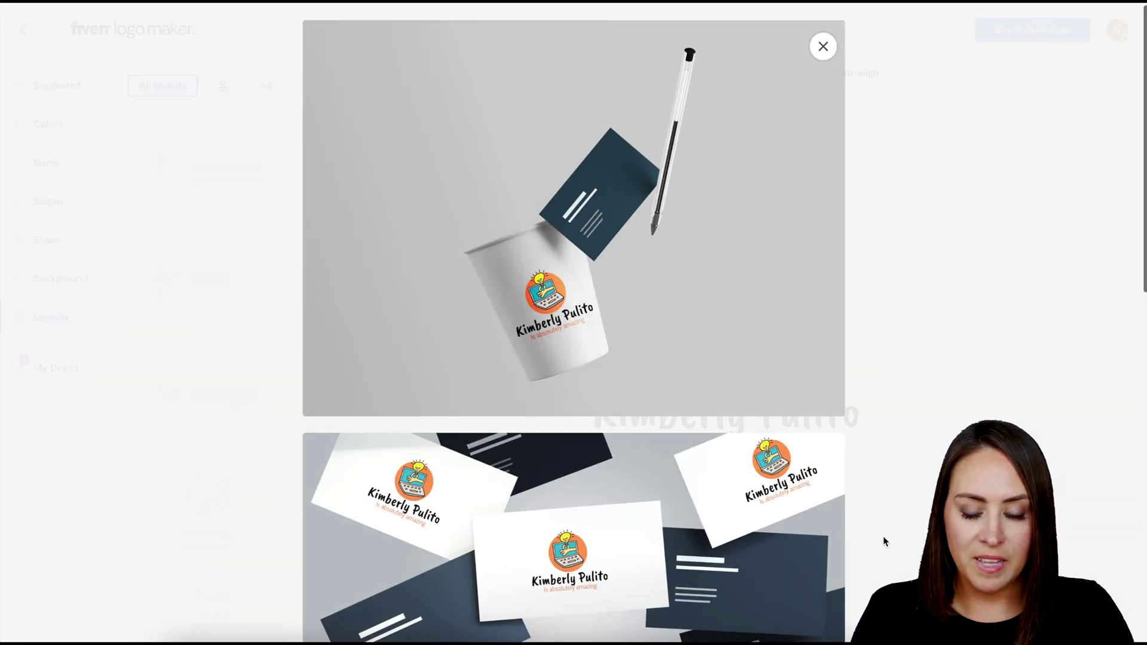
scroll(883, 536, down, 3)
scroll(882, 535, down, 3)
scroll(882, 537, down, 2)
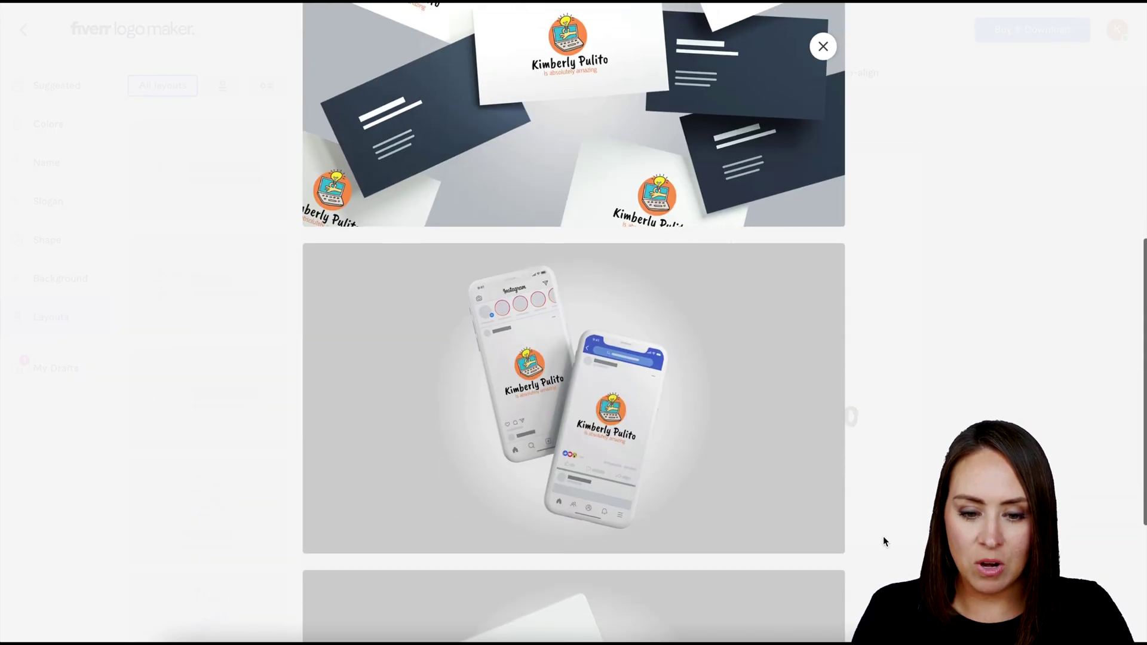
scroll(883, 536, down, 3)
scroll(882, 535, down, 2)
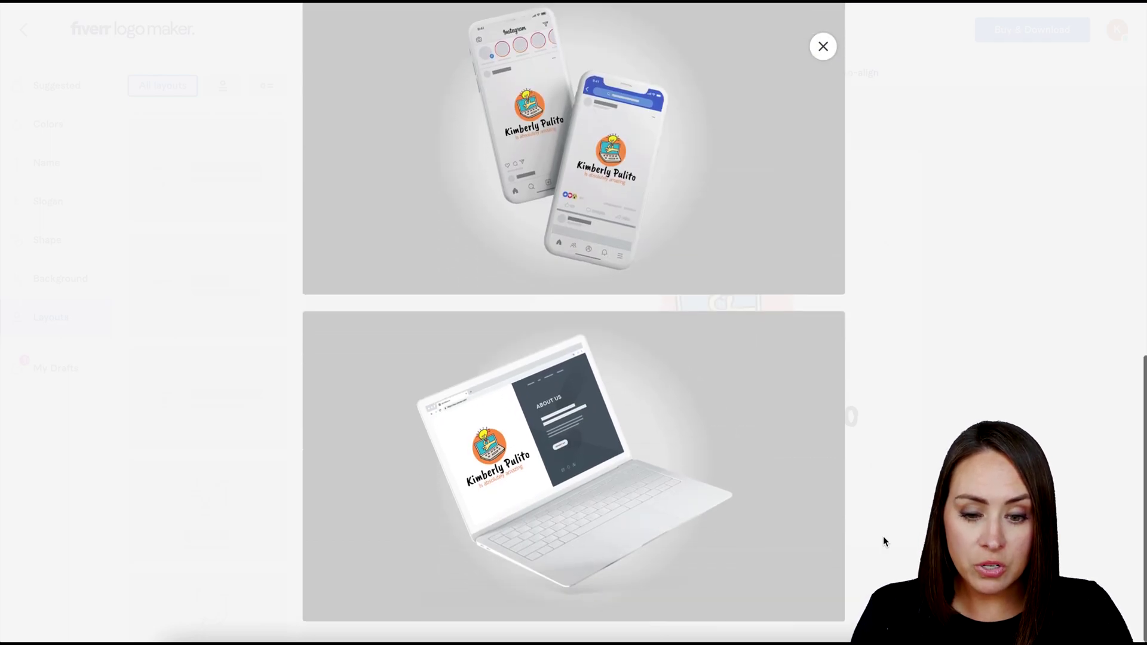
scroll(883, 541, up, 5)
scroll(883, 542, up, 5)
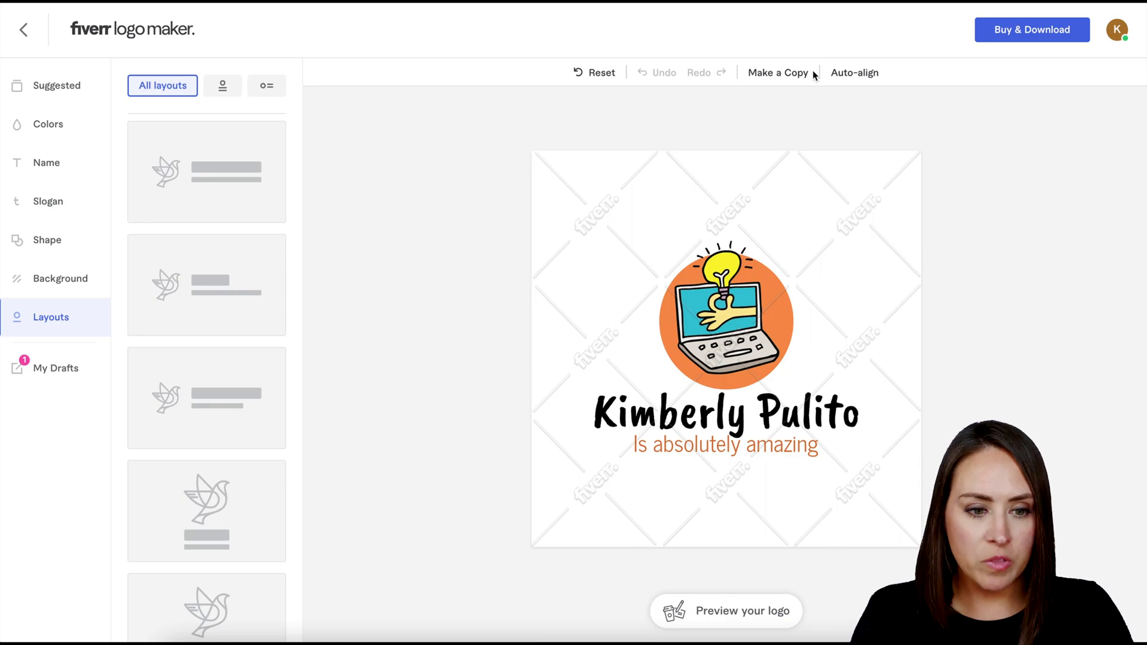
Proceed to Buy & Download, reaching the $55 Professional and $30 Essential package page
click(1031, 31)
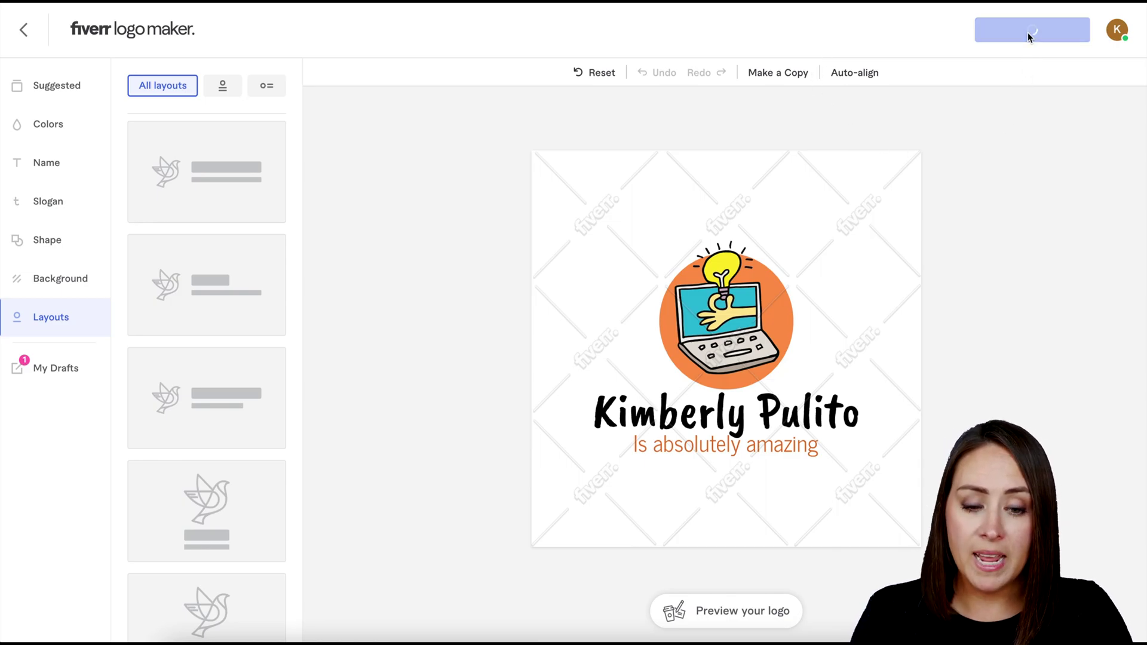